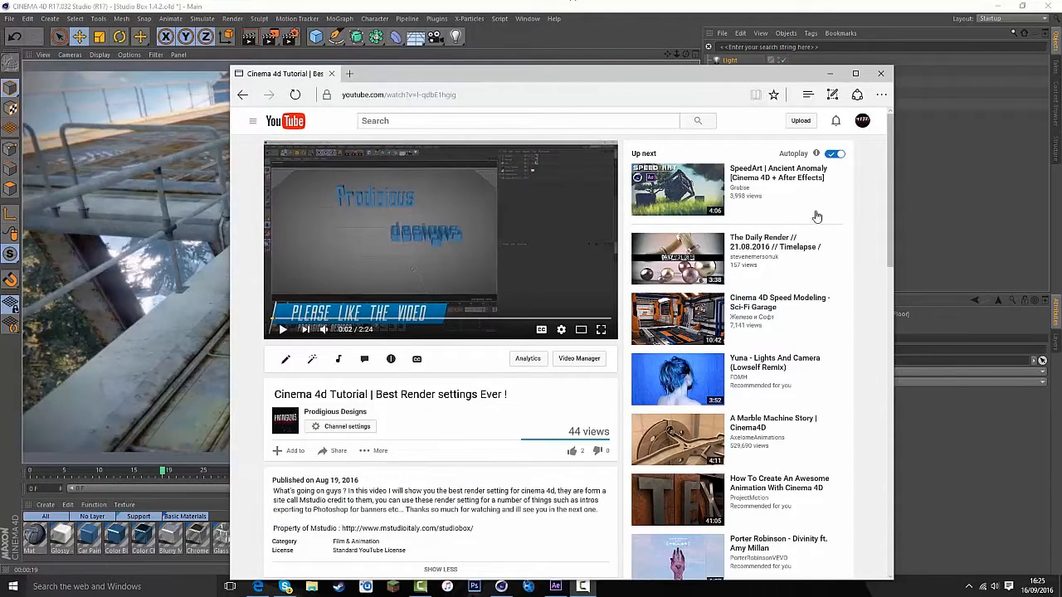
Close the browser window and open the Studio Box 1.4.2 project file from the studiobox.c4d folder.
{"action": "left_click", "coordinate": [881, 73]}
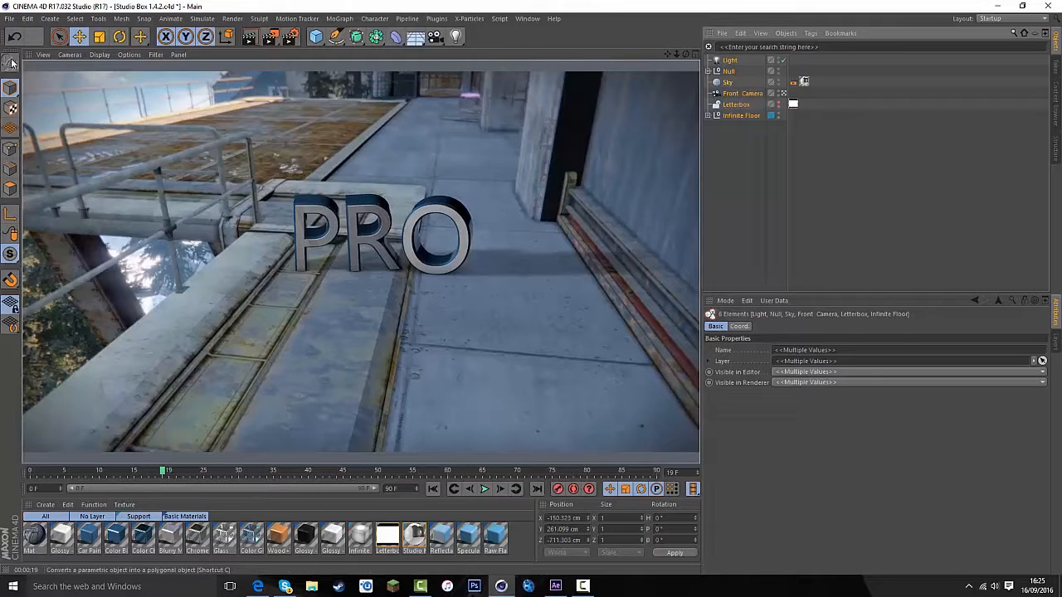
{"action": "left_click", "coordinate": [9, 18]}
{"action": "left_click", "coordinate": [46, 48]}
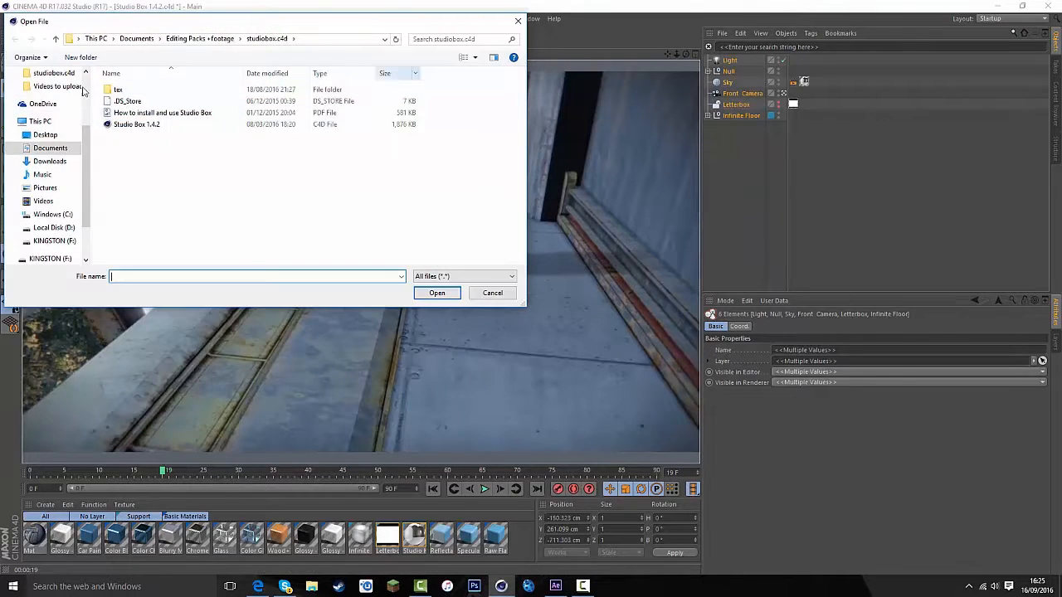
{"action": "double_click", "coordinate": [125, 125]}
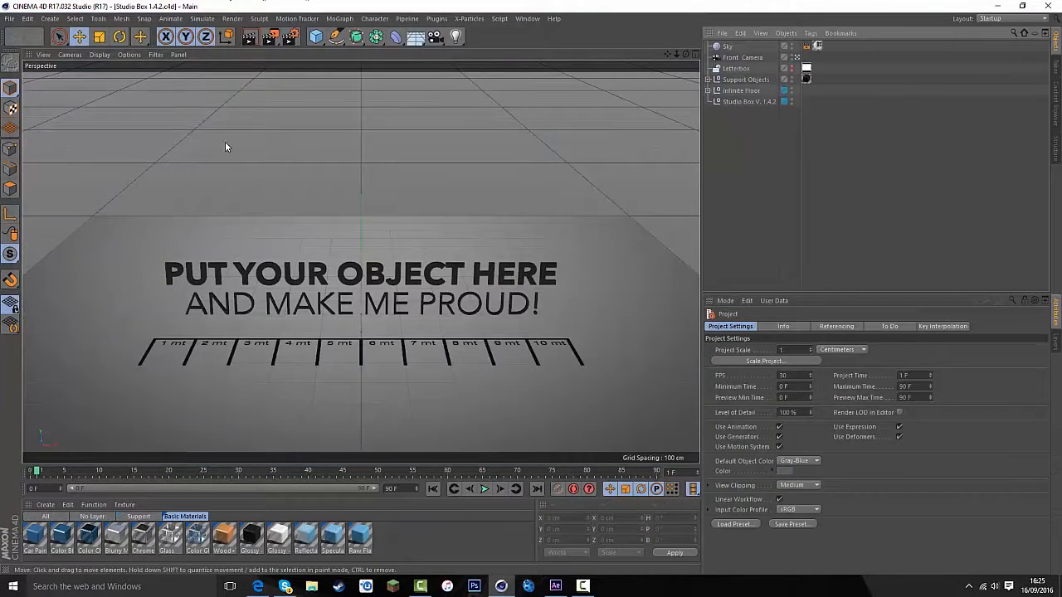
Delete the Studio Box V. 1.4.2 null and the Support Objects group from the scene.
{"action": "left_click", "coordinate": [741, 90]}
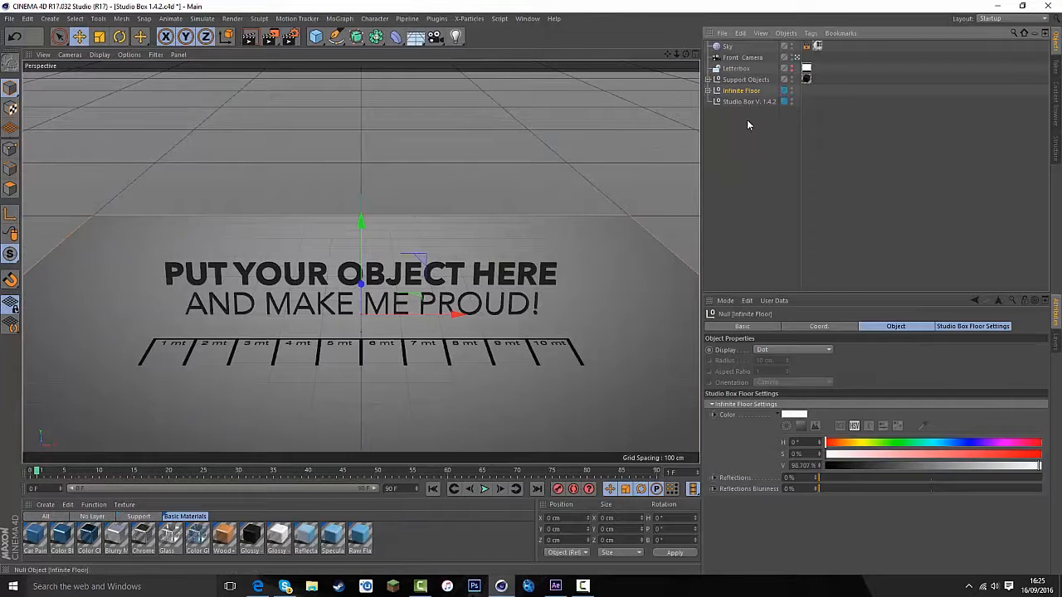
{"action": "left_click", "coordinate": [747, 101]}
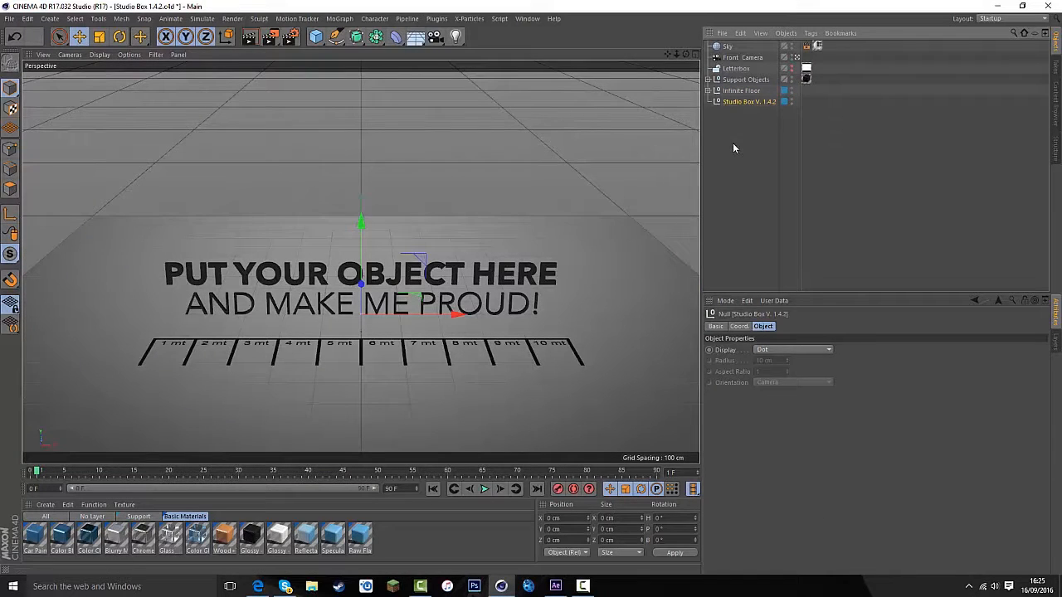
{"action": "key", "text": "Delete"}
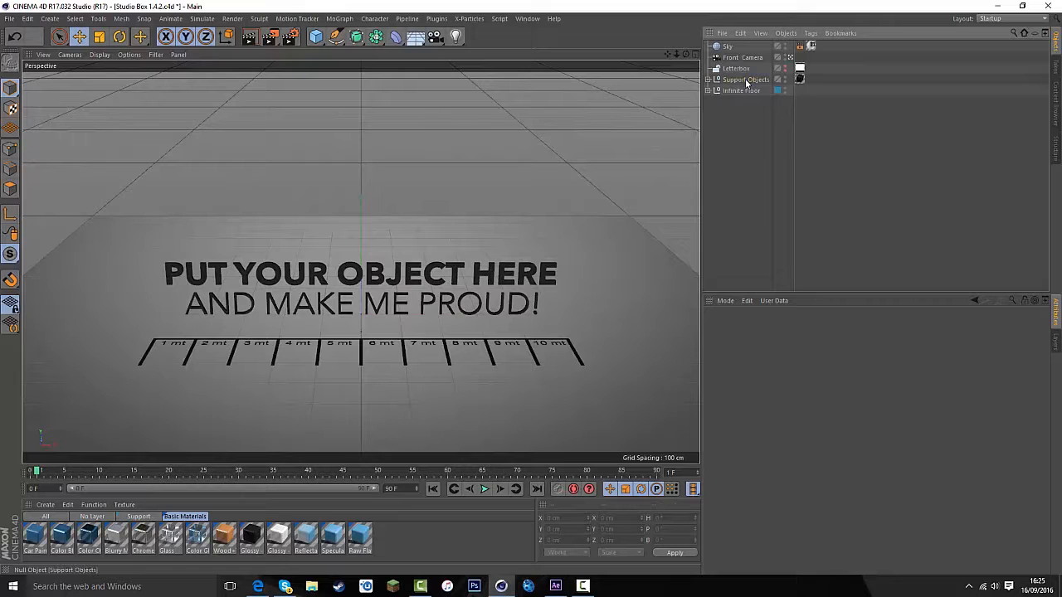
{"action": "left_click", "coordinate": [746, 79]}
{"action": "key", "text": "Delete"}
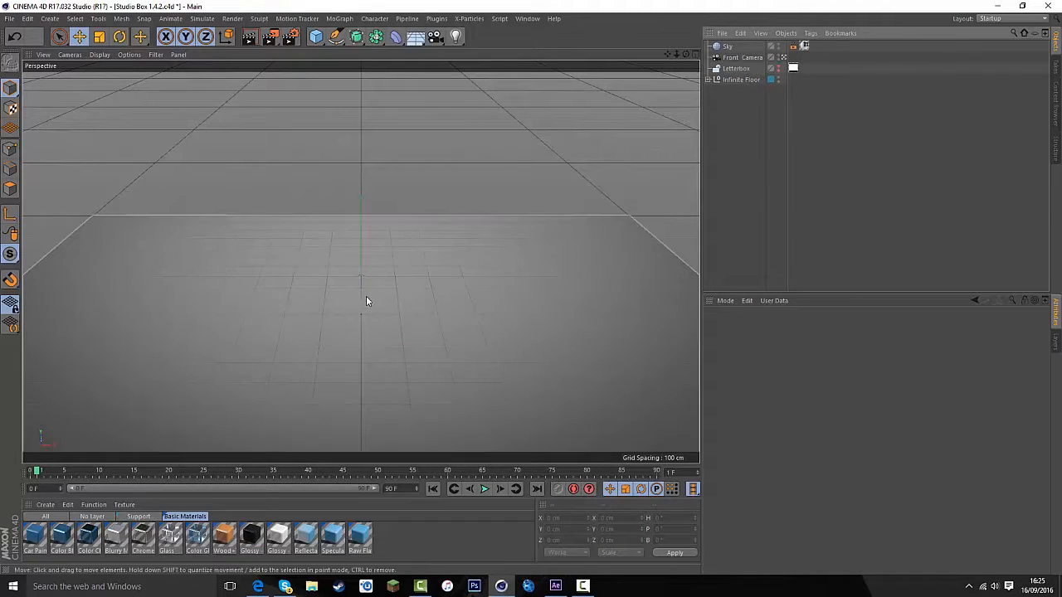
Add a MoText object and move it along X to about -120 cm.
{"action": "left_click", "coordinate": [339, 18]}
{"action": "left_click", "coordinate": [364, 146]}
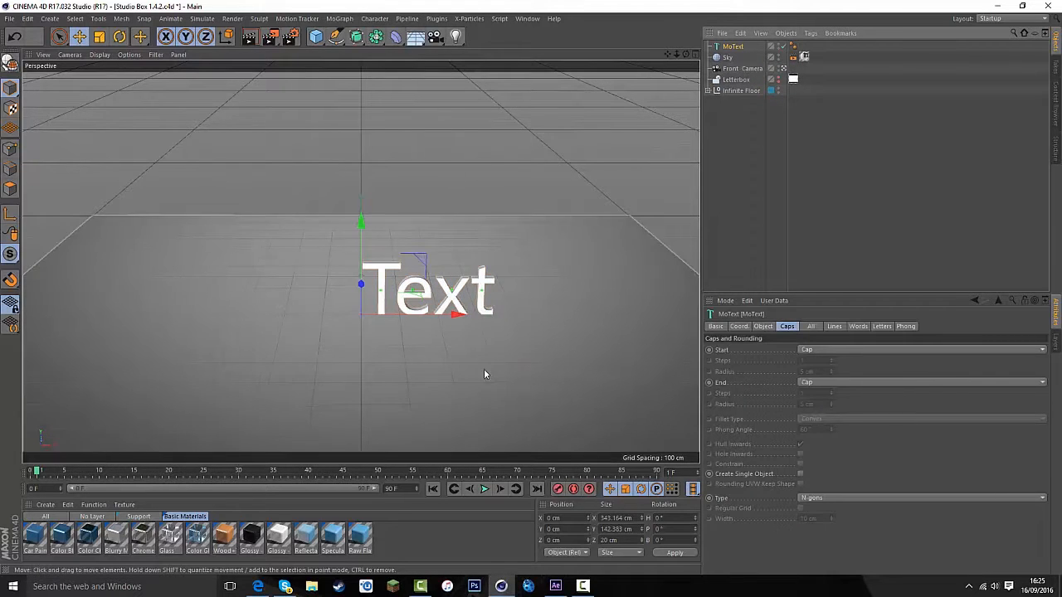
{"action": "left_click_drag", "start_coordinate": [451, 313], "coordinate": [391, 319]}
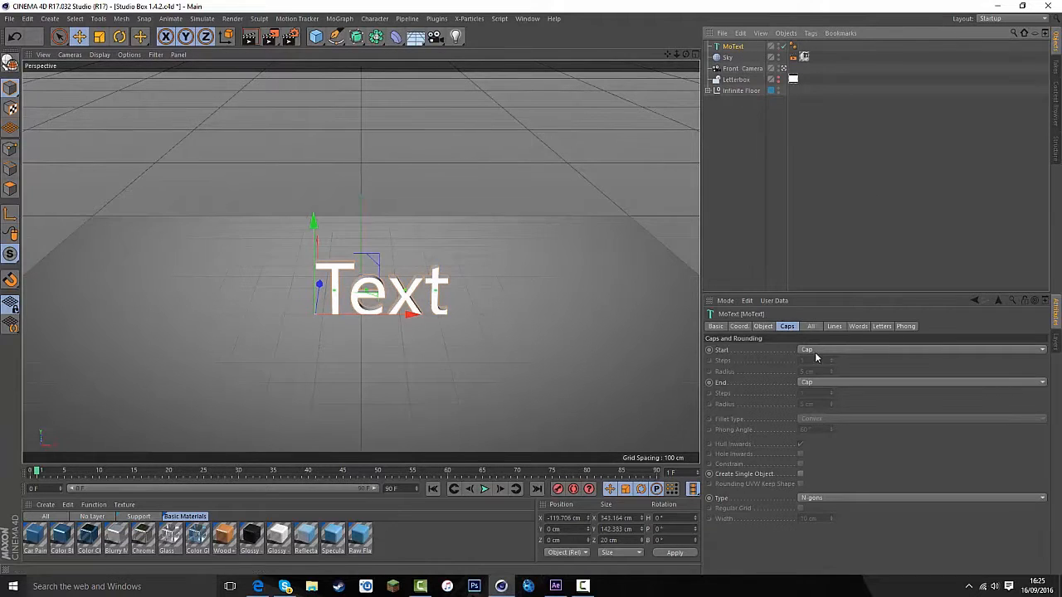
Change the MoText wording to PRO and set its depth to 50 cm.
{"action": "left_click", "coordinate": [770, 327]}
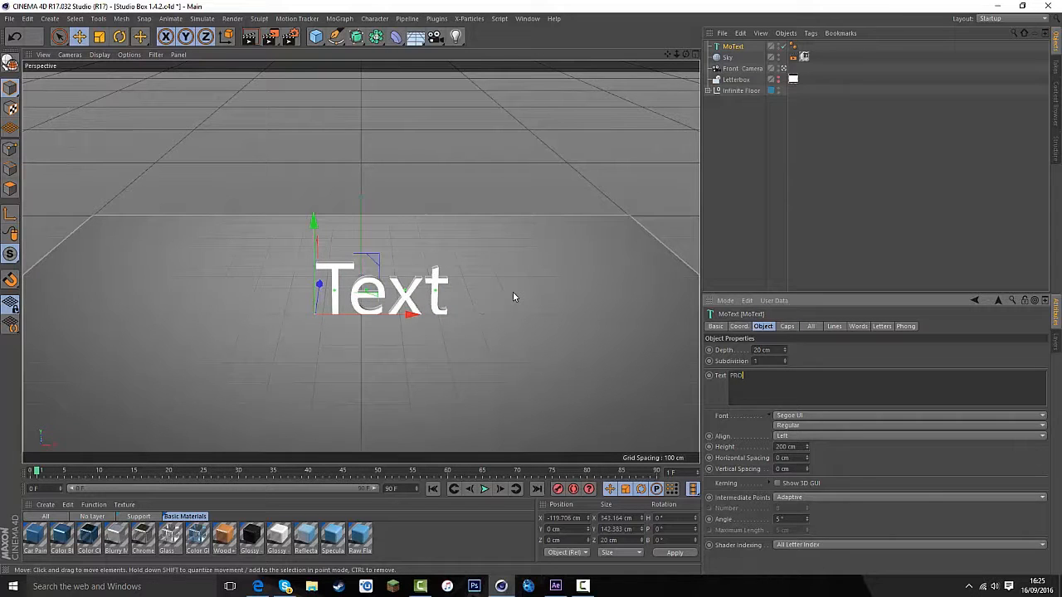
{"action": "type", "text": "O"}
{"action": "left_click", "coordinate": [801, 347]}
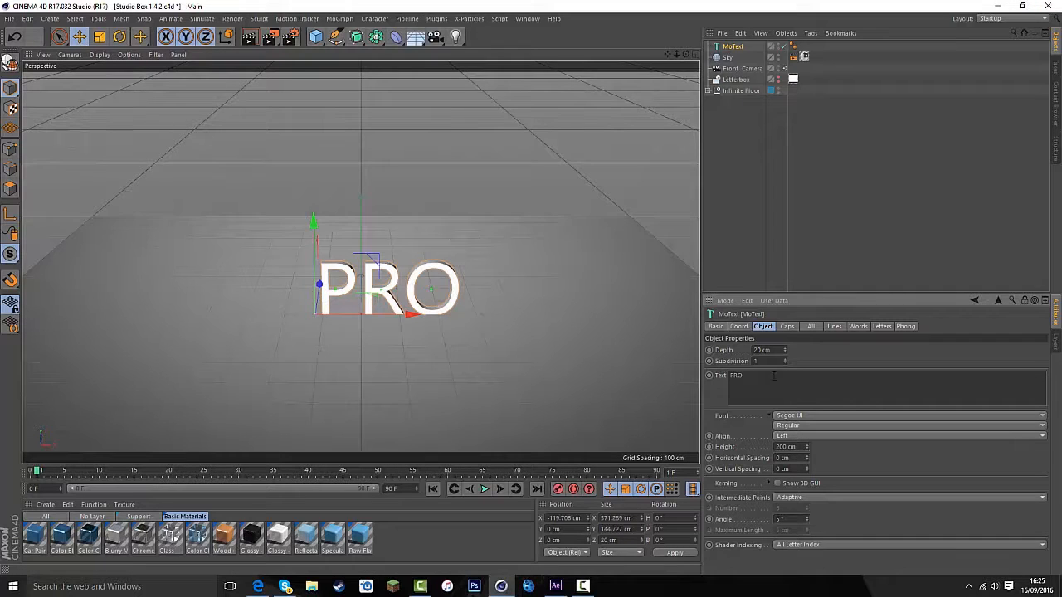
{"action": "left_click", "coordinate": [771, 350]}
{"action": "type", "text": "50"}
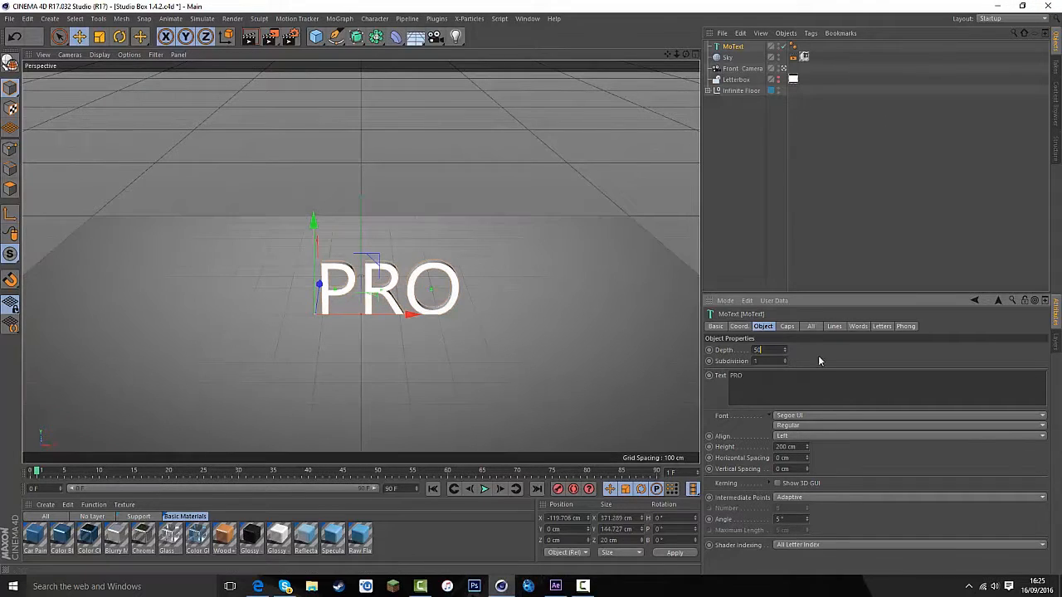
{"action": "key", "text": "Return"}
Set the PRO text's font to Ebrima and shift the text along X to about -149 cm.
{"action": "left_click", "coordinate": [829, 415]}
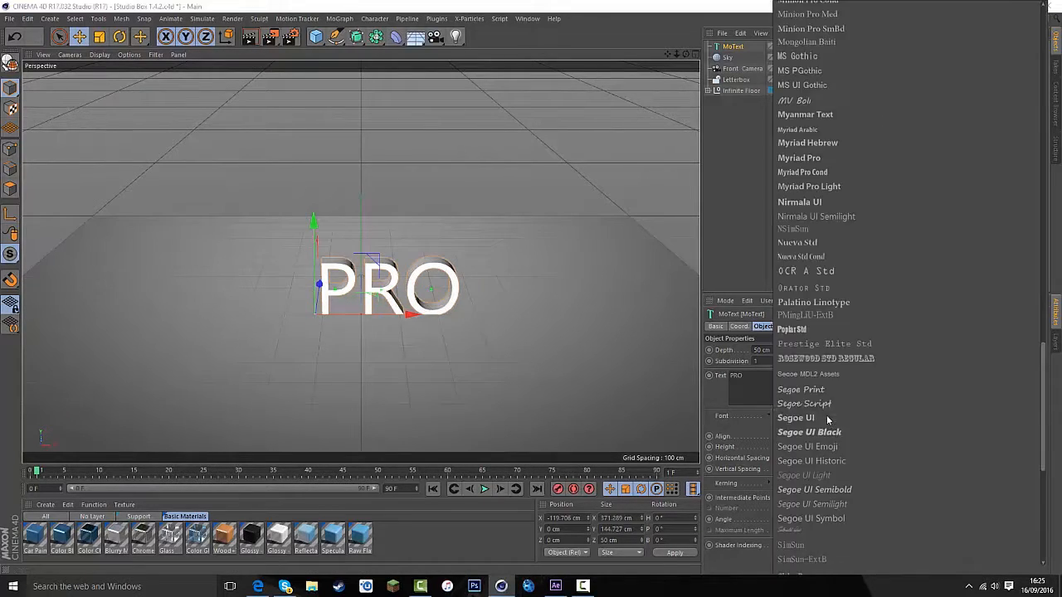
{"action": "scroll", "coordinate": [861, 206], "scroll_direction": "up", "scroll_amount": 4}
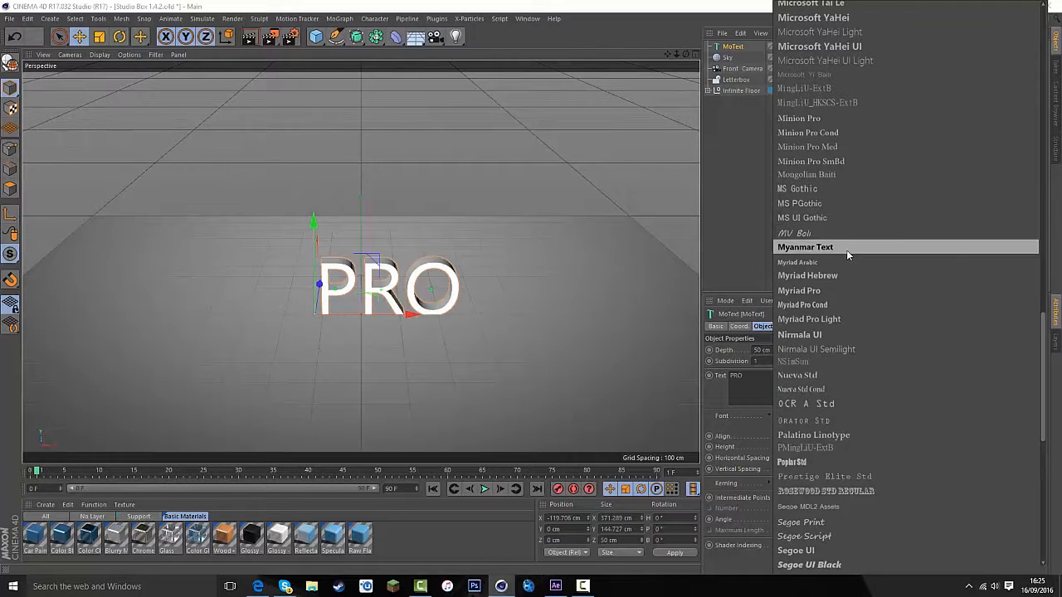
{"action": "scroll", "coordinate": [846, 249], "scroll_direction": "up", "scroll_amount": 3}
{"action": "scroll", "coordinate": [873, 174], "scroll_direction": "up", "scroll_amount": 6}
{"action": "scroll", "coordinate": [868, 249], "scroll_direction": "up", "scroll_amount": 6}
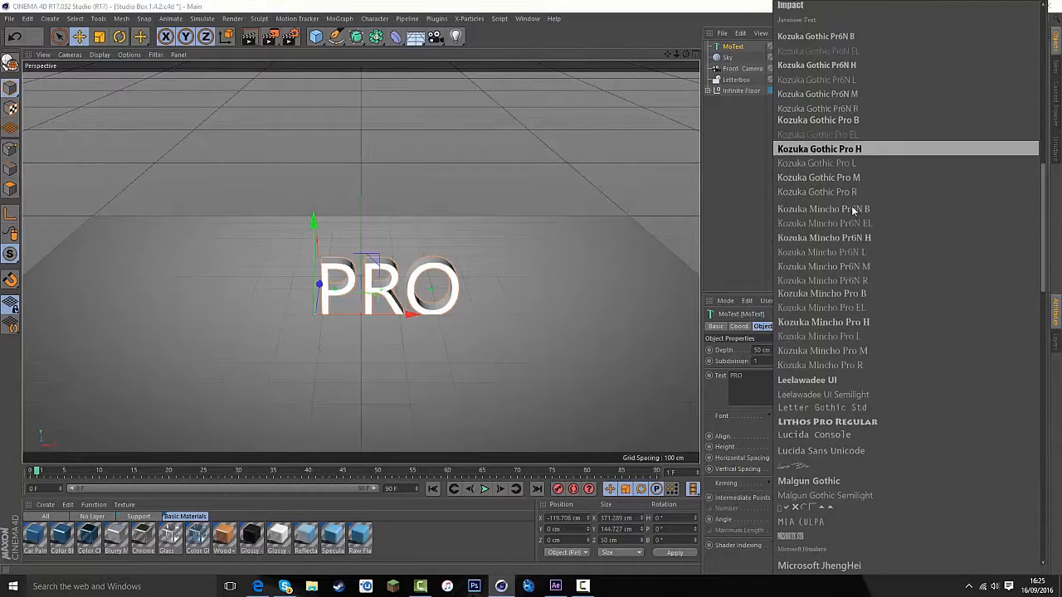
{"action": "scroll", "coordinate": [849, 268], "scroll_direction": "up", "scroll_amount": 3}
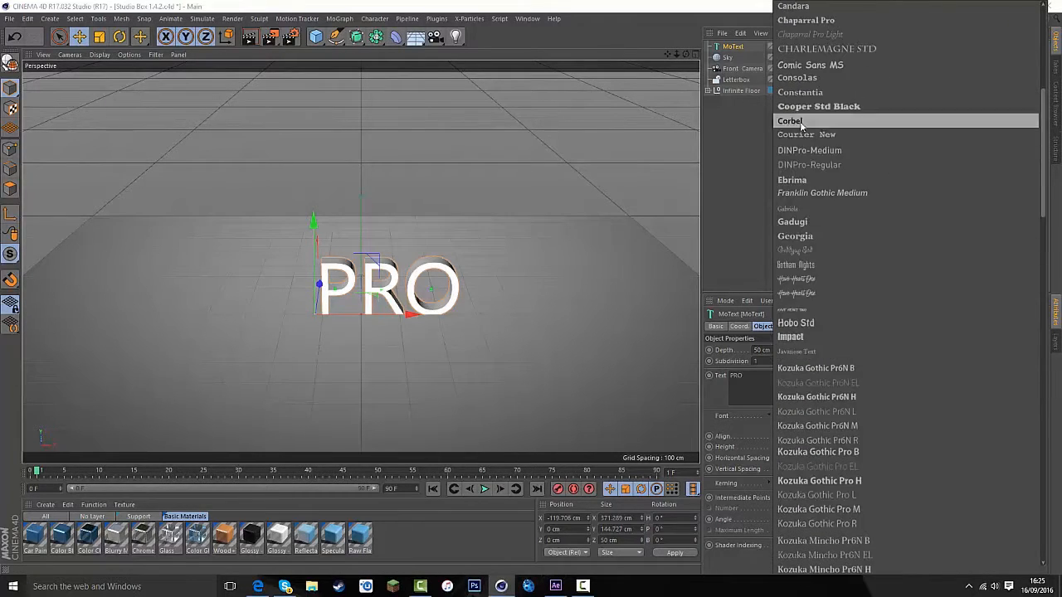
{"action": "left_click", "coordinate": [824, 179]}
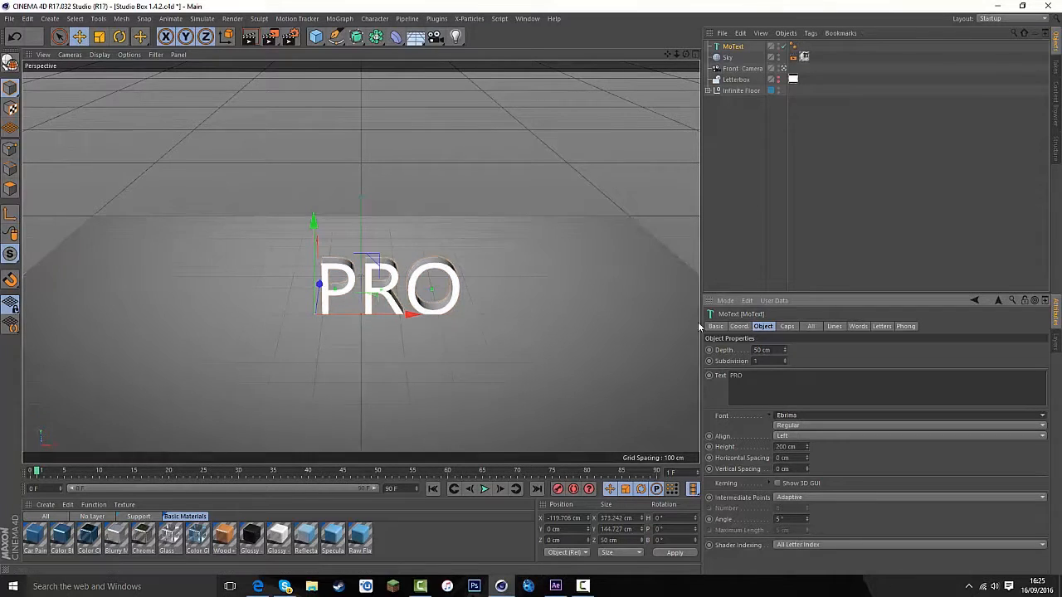
{"action": "left_click_drag", "start_coordinate": [407, 310], "coordinate": [394, 318]}
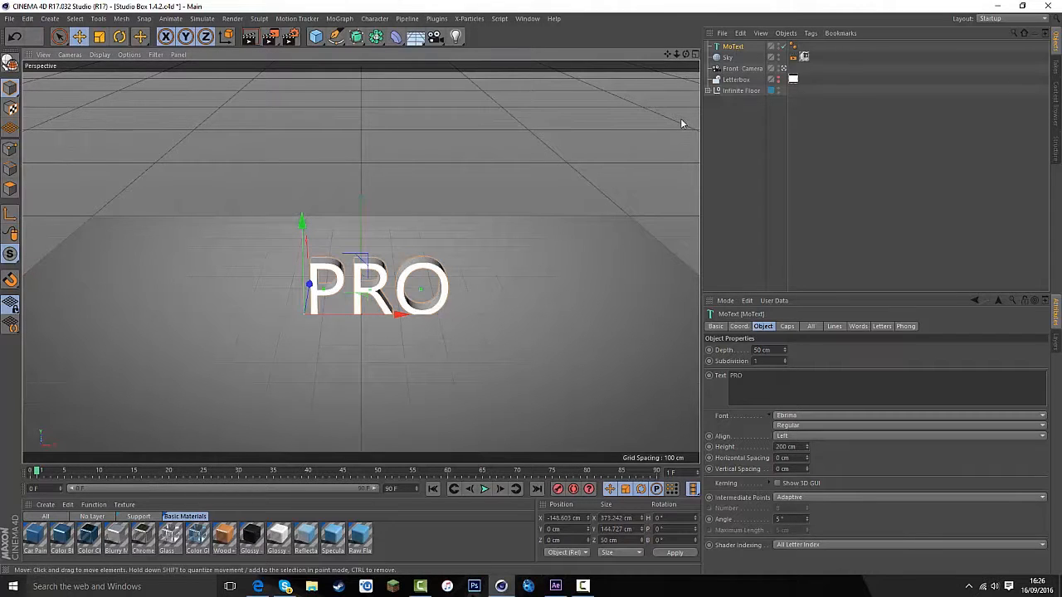
Duplicate the PRO text and give the copy Fillet Caps at start and end, each with a 2 cm radius.
{"action": "key", "text": "ctrl+v"}
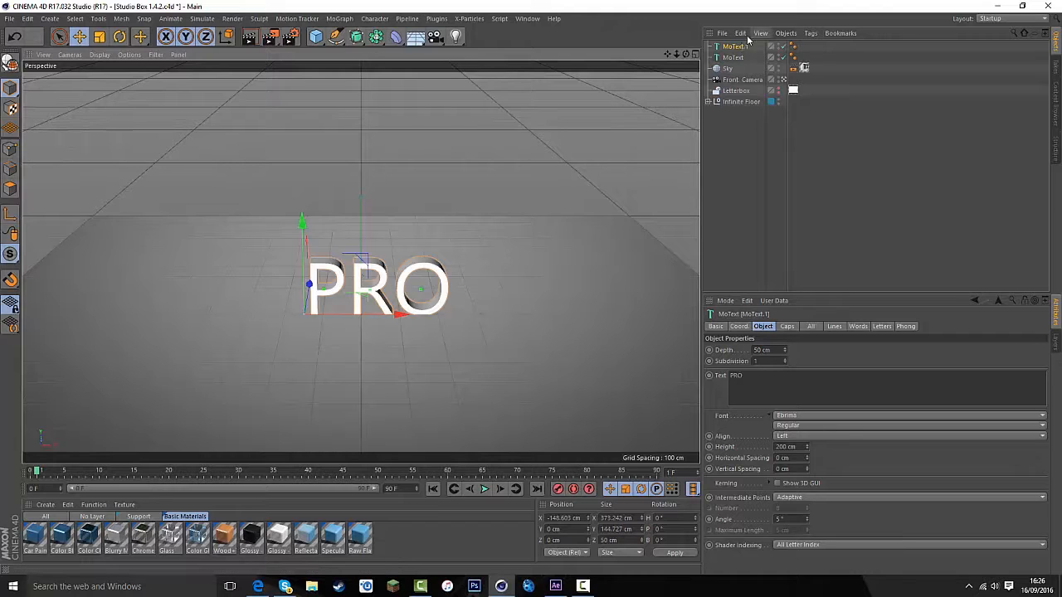
{"action": "left_click", "coordinate": [786, 327]}
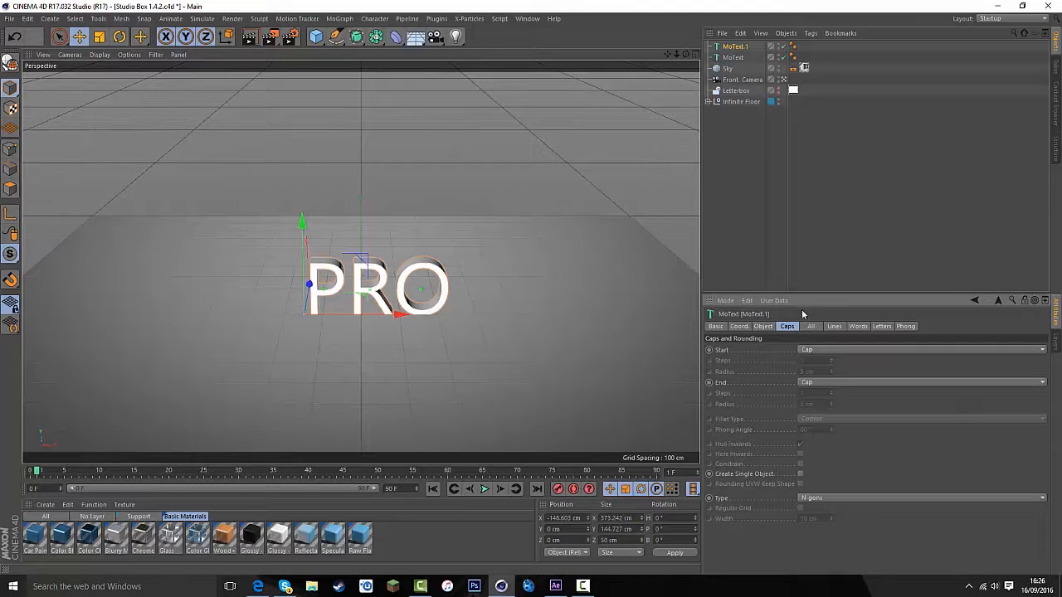
{"action": "left_click", "coordinate": [866, 349]}
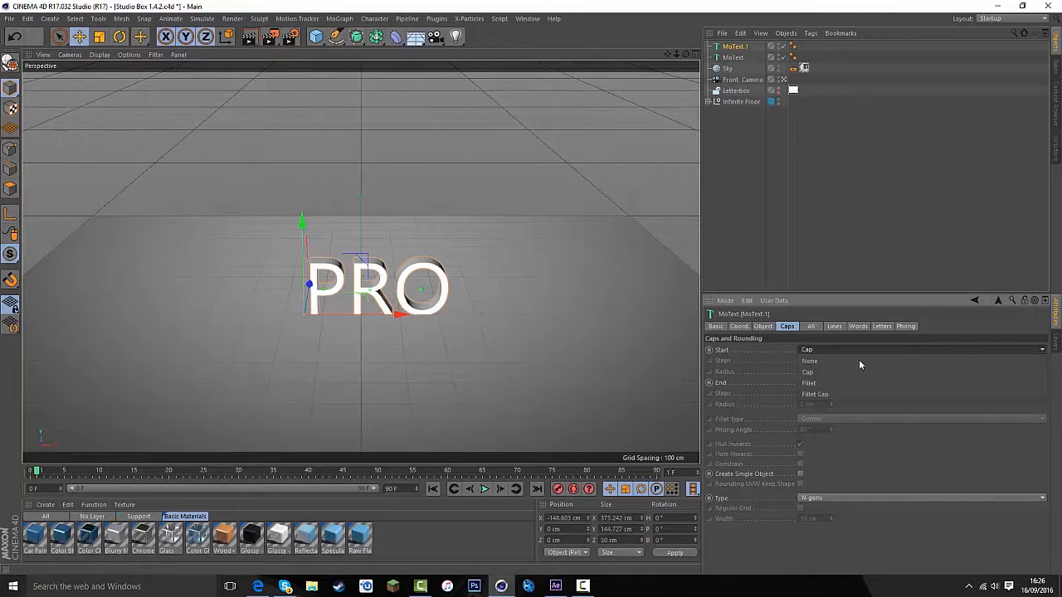
{"action": "left_click", "coordinate": [859, 359]}
{"action": "left_click", "coordinate": [838, 385]}
{"action": "left_click", "coordinate": [830, 425]}
{"action": "left_click", "coordinate": [832, 406]}
{"action": "left_click", "coordinate": [832, 407]}
{"action": "left_click", "coordinate": [832, 406]}
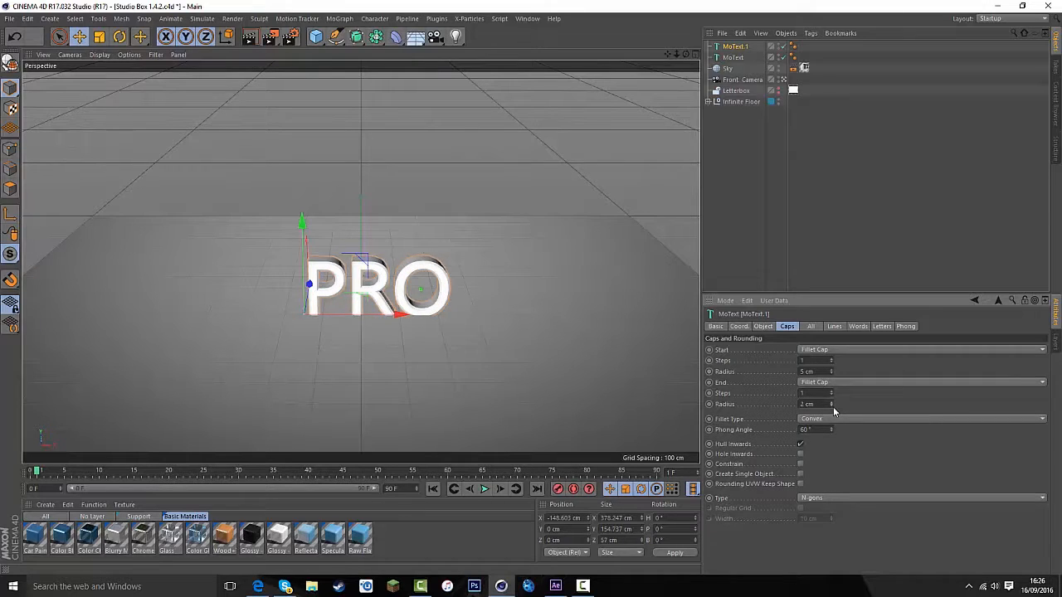
{"action": "left_click", "coordinate": [832, 374]}
{"action": "left_click", "coordinate": [832, 374]}
{"action": "left_click", "coordinate": [831, 374]}
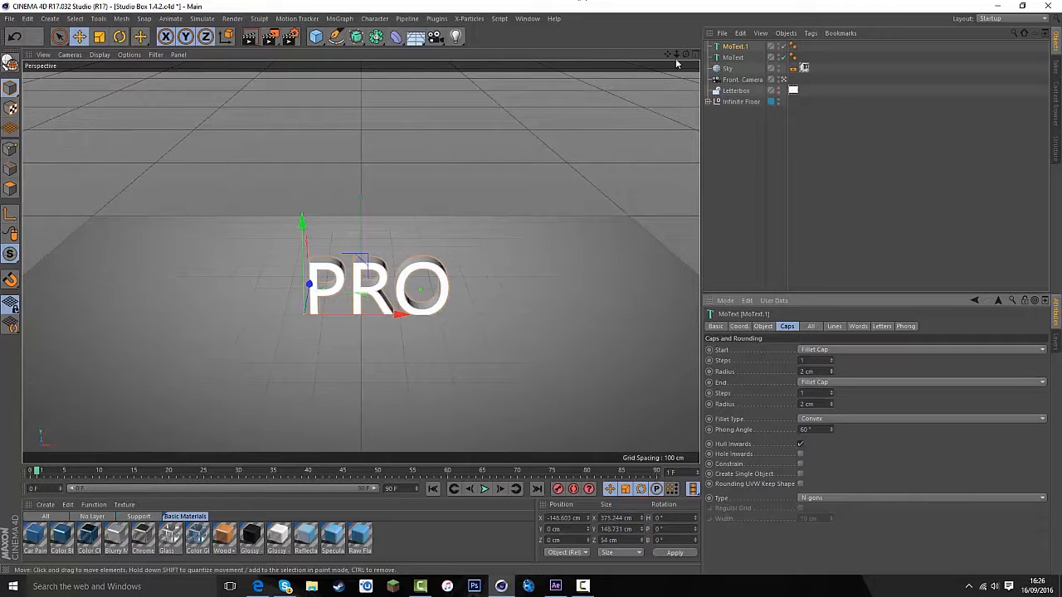
Offset the copied text along Z to about 18 cm, and apply Color Chrome to it and Glossy - Light to the original.
{"action": "left_click", "coordinate": [313, 288]}
{"action": "left_click_drag", "start_coordinate": [314, 289], "coordinate": [323, 288]}
{"action": "left_click_drag", "start_coordinate": [86, 533], "coordinate": [733, 50]}
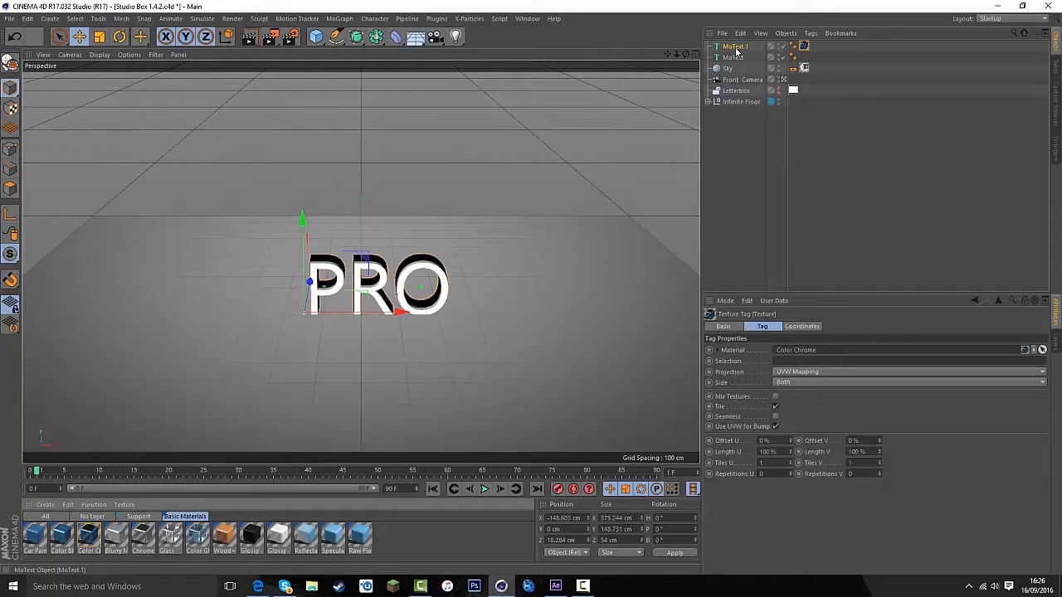
{"action": "left_click_drag", "start_coordinate": [278, 536], "coordinate": [735, 58]}
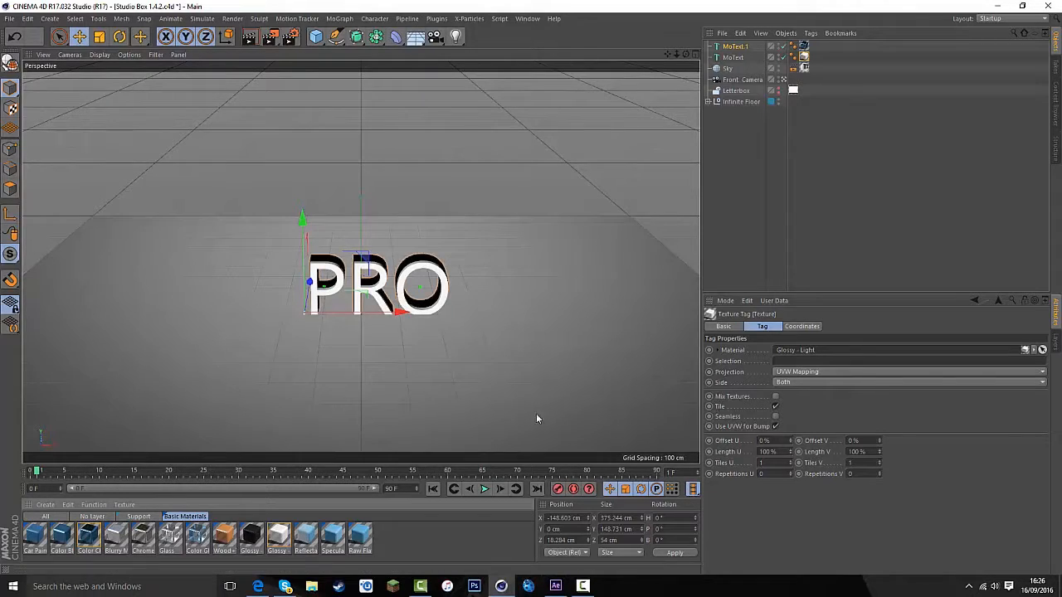
Render a preview of the PRO text in the viewport to check the materials.
{"action": "left_click", "coordinate": [252, 34]}
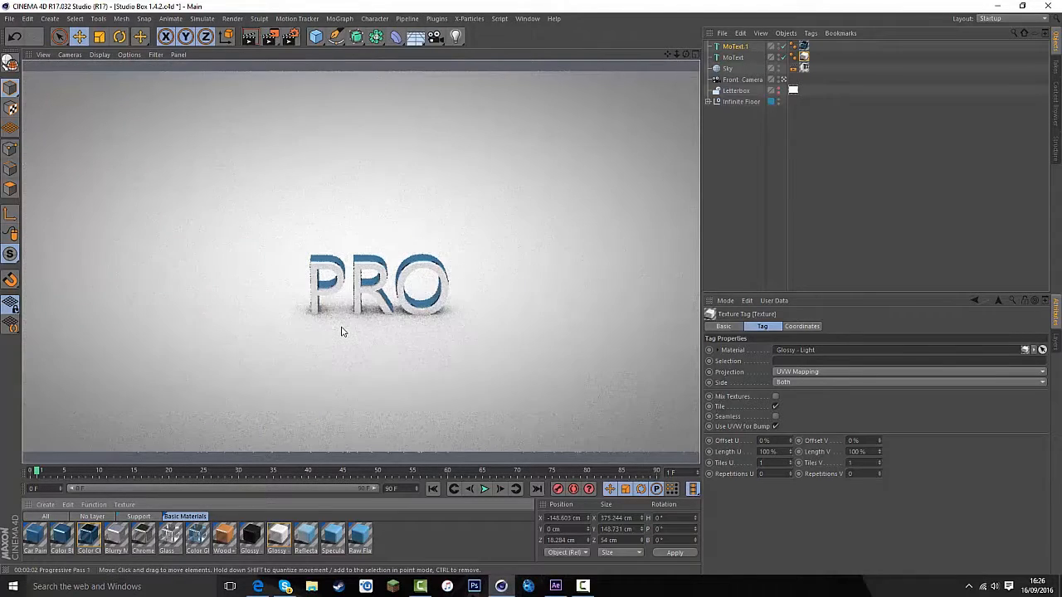
{"action": "left_click", "coordinate": [344, 330]}
Set the saved image format to JPEG in the render settings.
{"action": "left_click", "coordinate": [291, 36]}
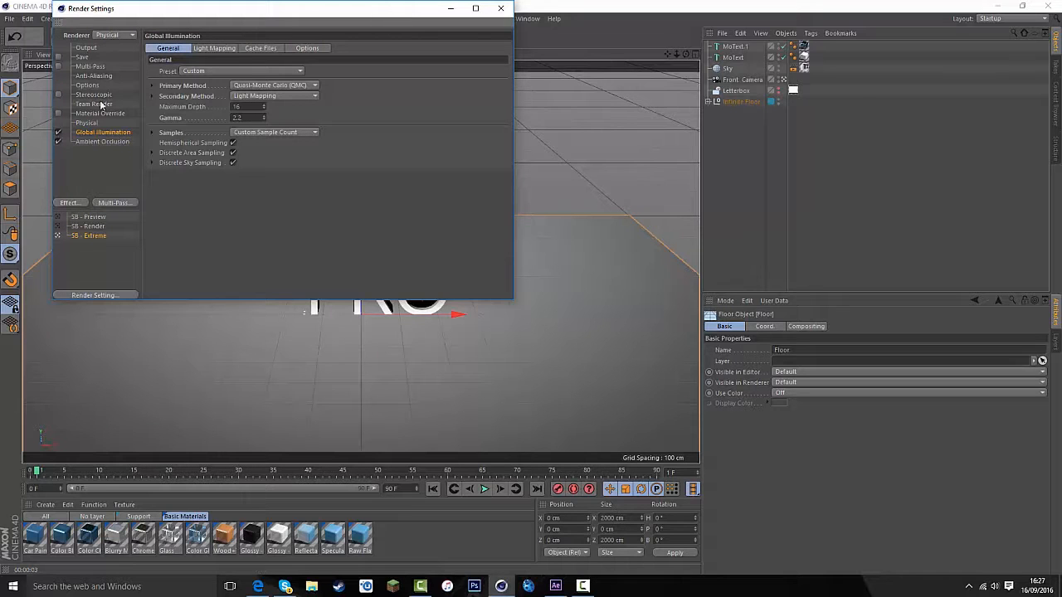
{"action": "left_click", "coordinate": [87, 48]}
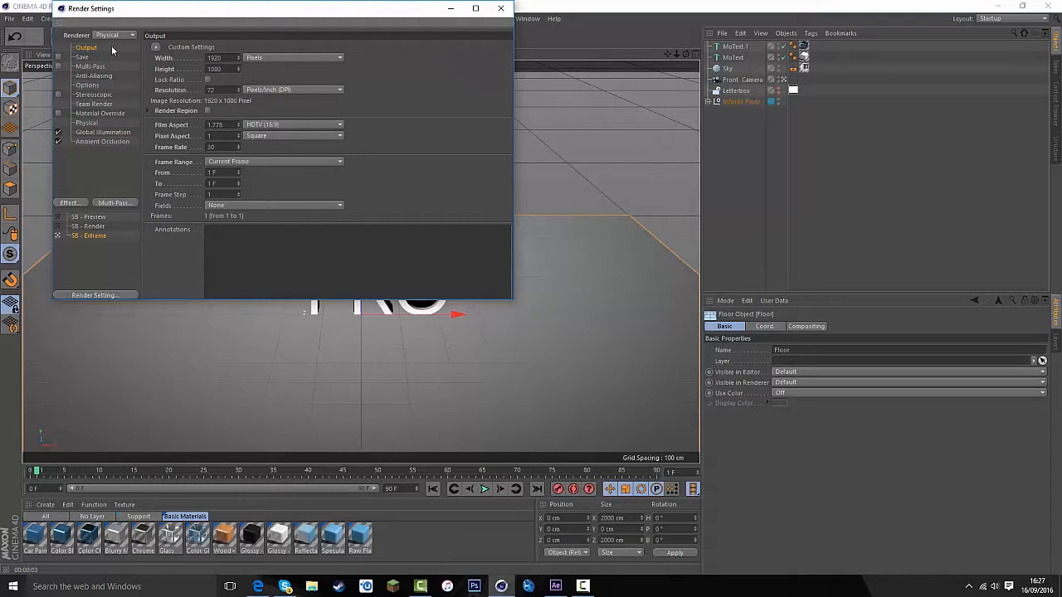
{"action": "left_click", "coordinate": [86, 57]}
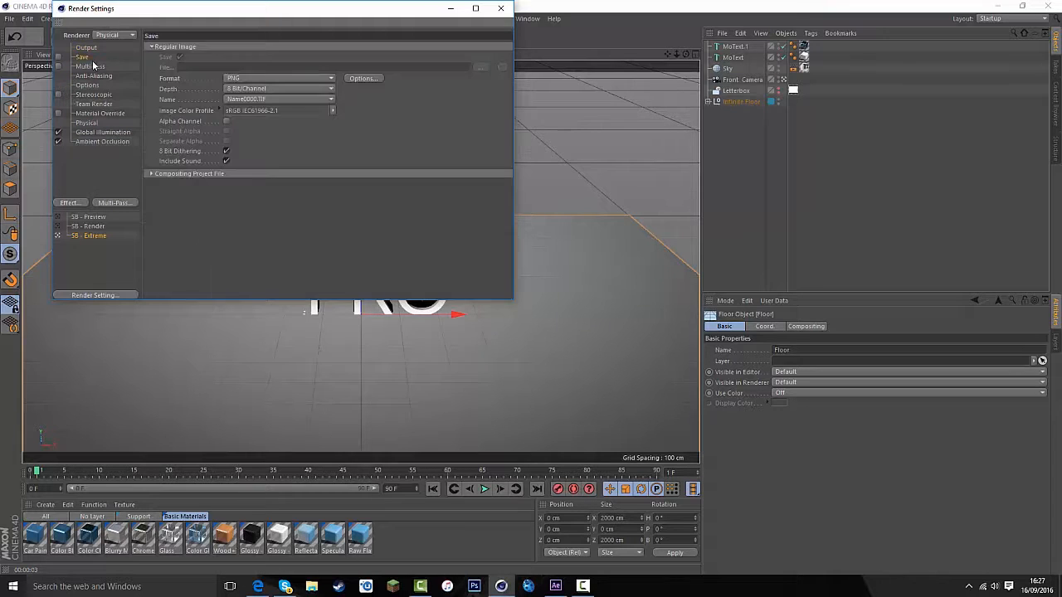
{"action": "left_click", "coordinate": [234, 78]}
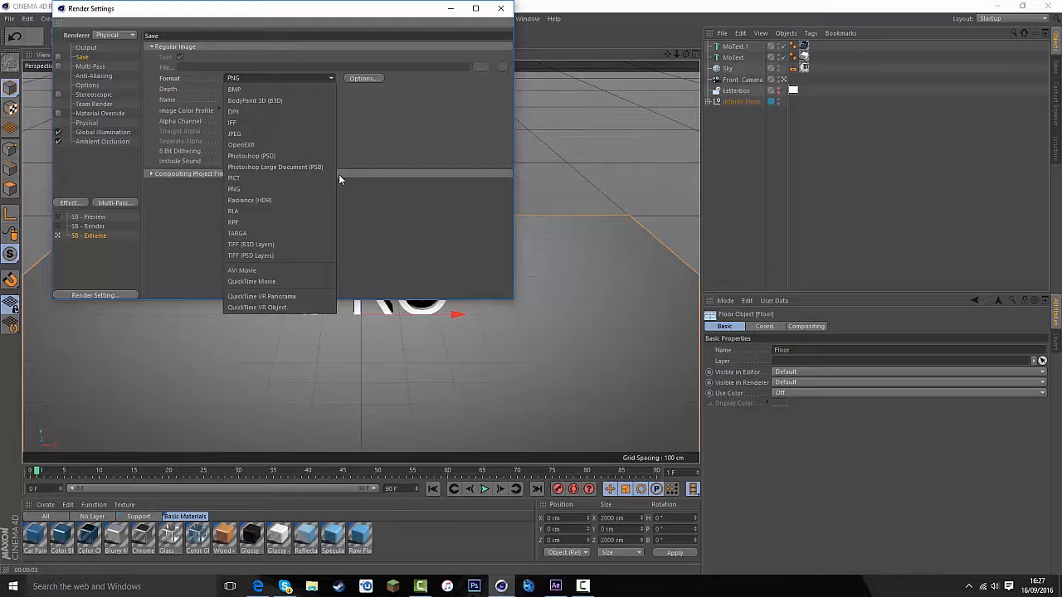
{"action": "left_click", "coordinate": [295, 132]}
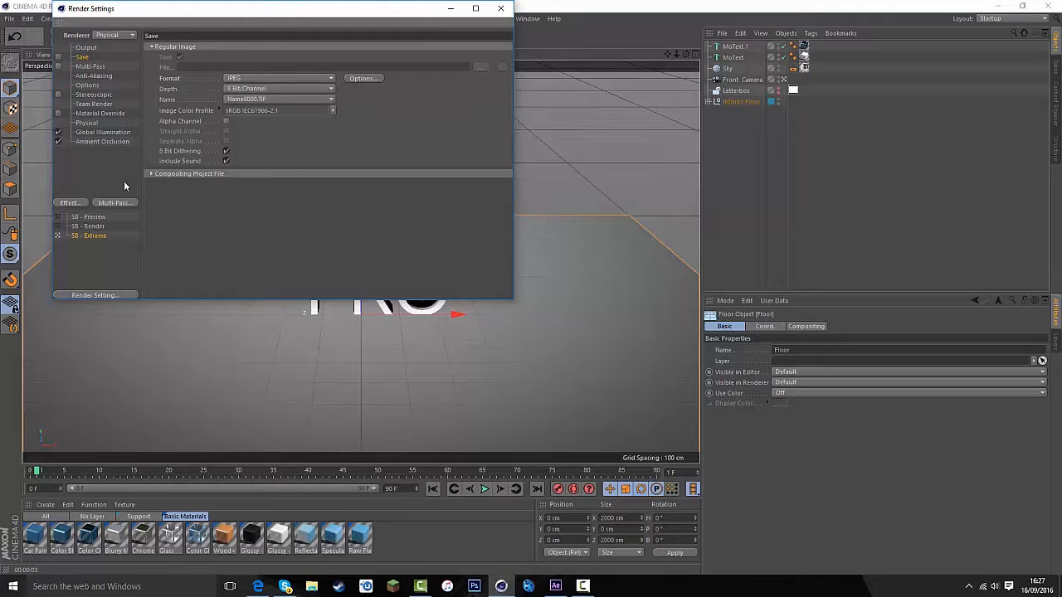
Review the Ambient Occlusion, Global Illumination, Stereoscopic, Multi-Pass and Save render settings, and close the settings window.
{"action": "left_click", "coordinate": [102, 141]}
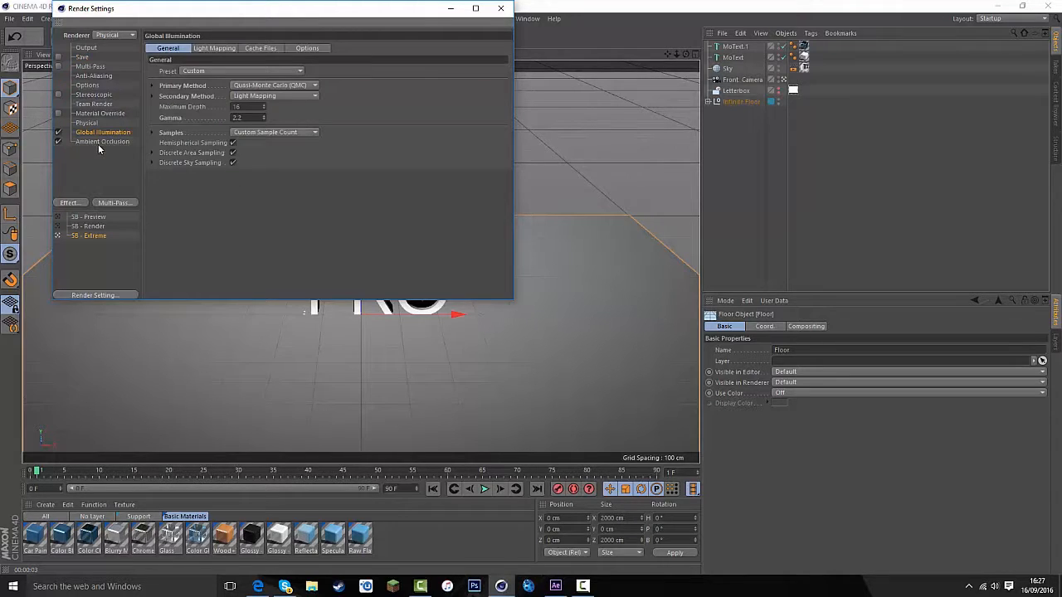
{"action": "left_click", "coordinate": [100, 132]}
{"action": "left_click", "coordinate": [94, 96]}
{"action": "left_click", "coordinate": [91, 67]}
{"action": "left_click", "coordinate": [99, 142]}
{"action": "left_click", "coordinate": [101, 132]}
{"action": "left_click", "coordinate": [86, 58]}
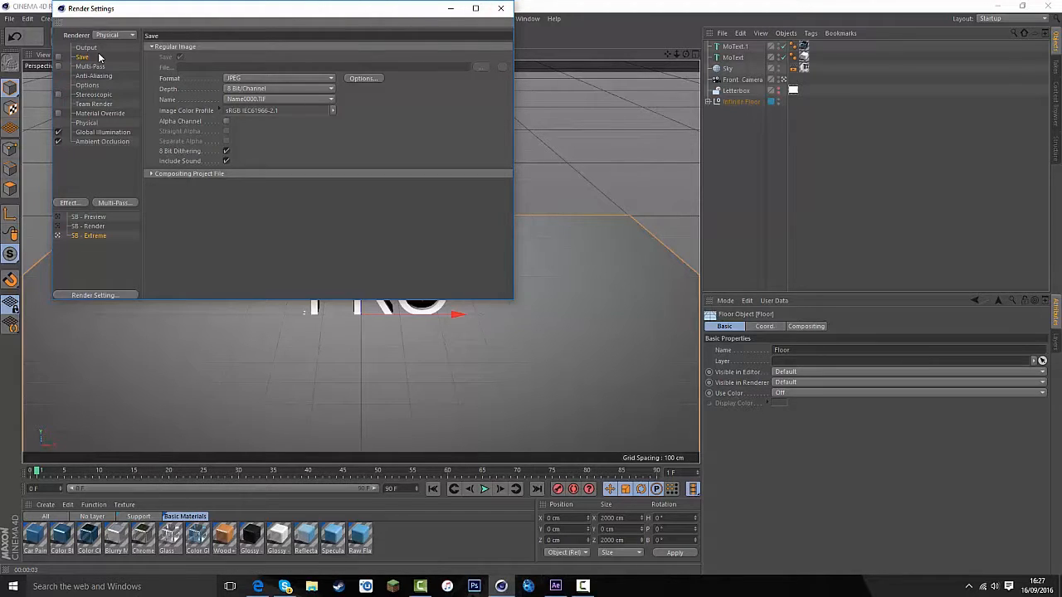
{"action": "left_click", "coordinate": [502, 9]}
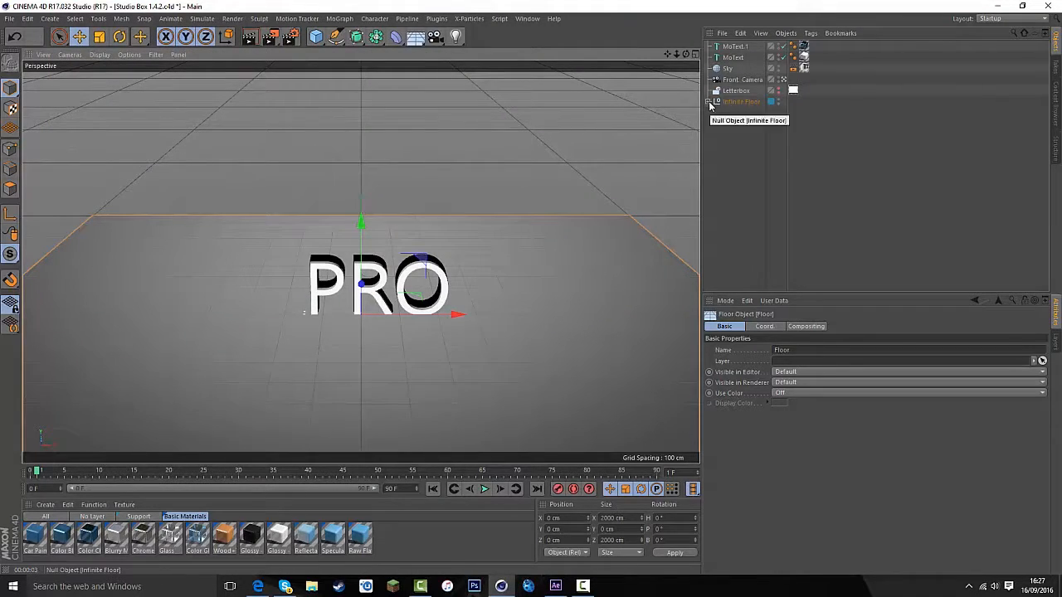
Group both MoText objects under a single null.
{"action": "left_click", "coordinate": [731, 47]}
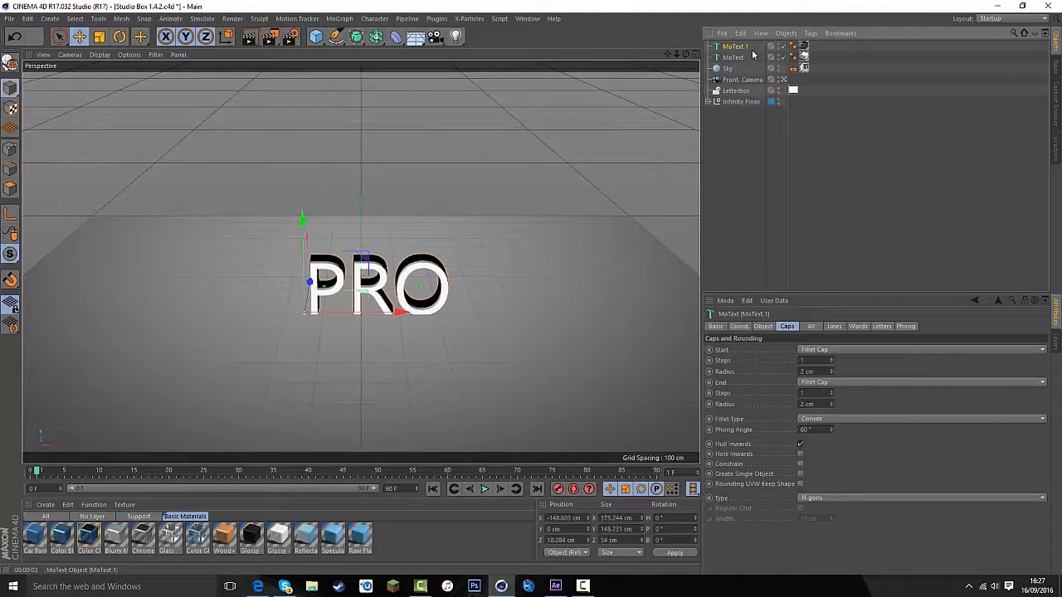
{"action": "left_click", "coordinate": [732, 58], "text": "ctrl"}
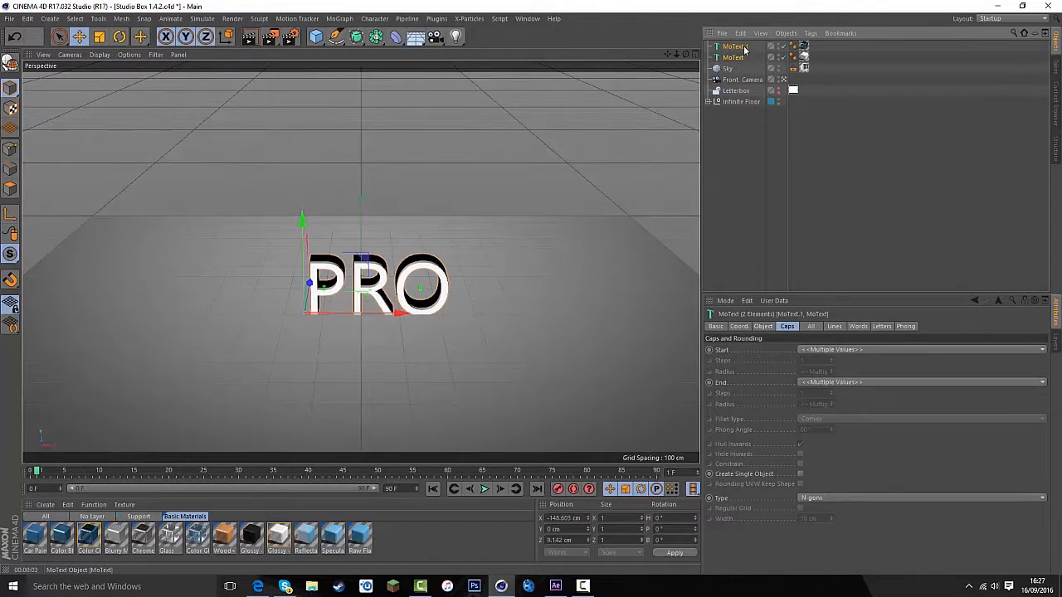
{"action": "left_click", "coordinate": [785, 34]}
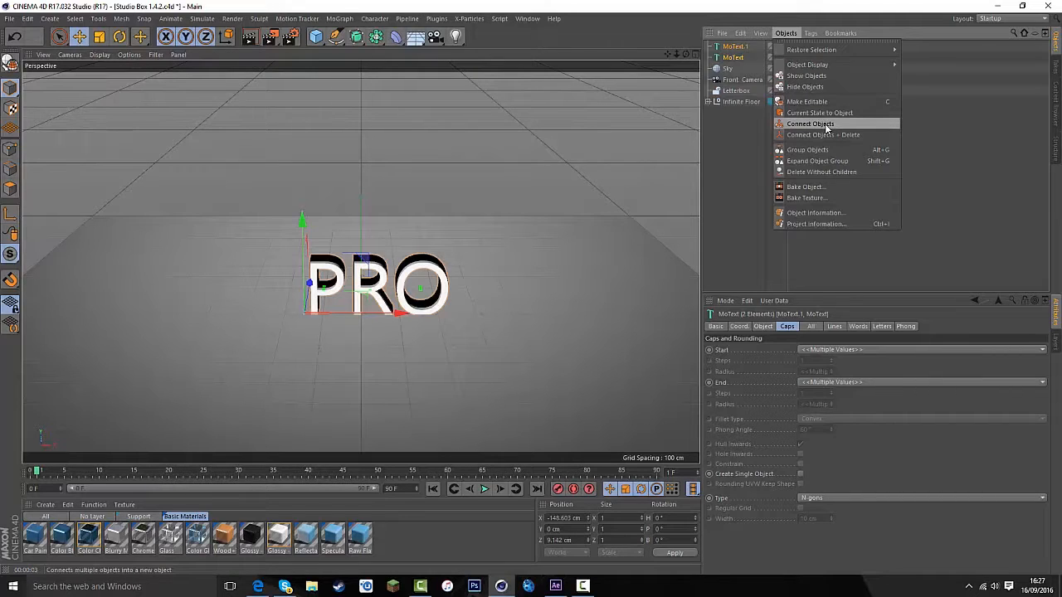
{"action": "left_click", "coordinate": [822, 135]}
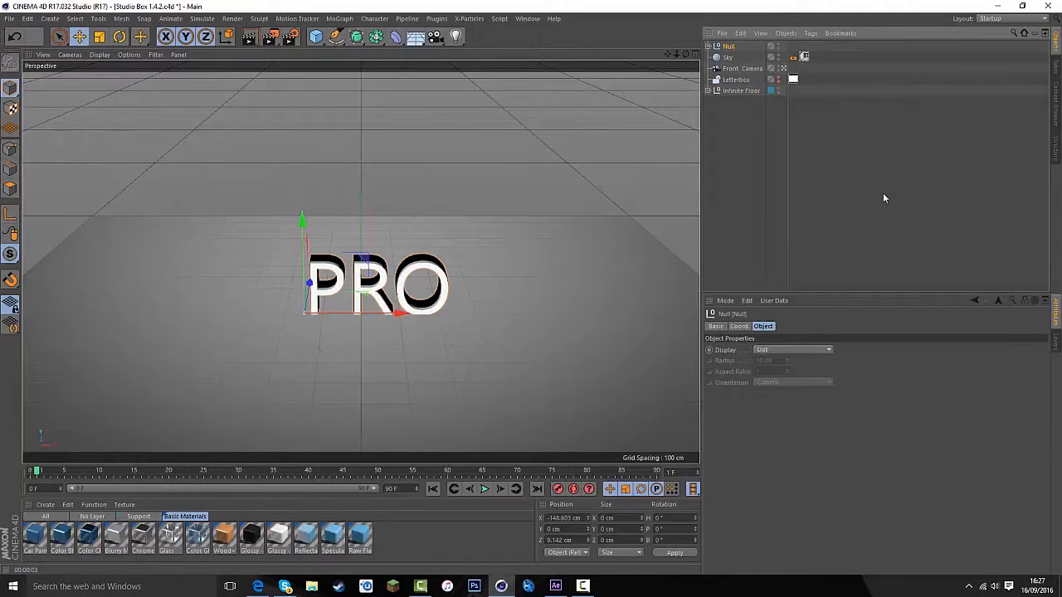
Make both MoText objects inside the null editable.
{"action": "left_click", "coordinate": [708, 47]}
{"action": "left_click", "coordinate": [741, 58]}
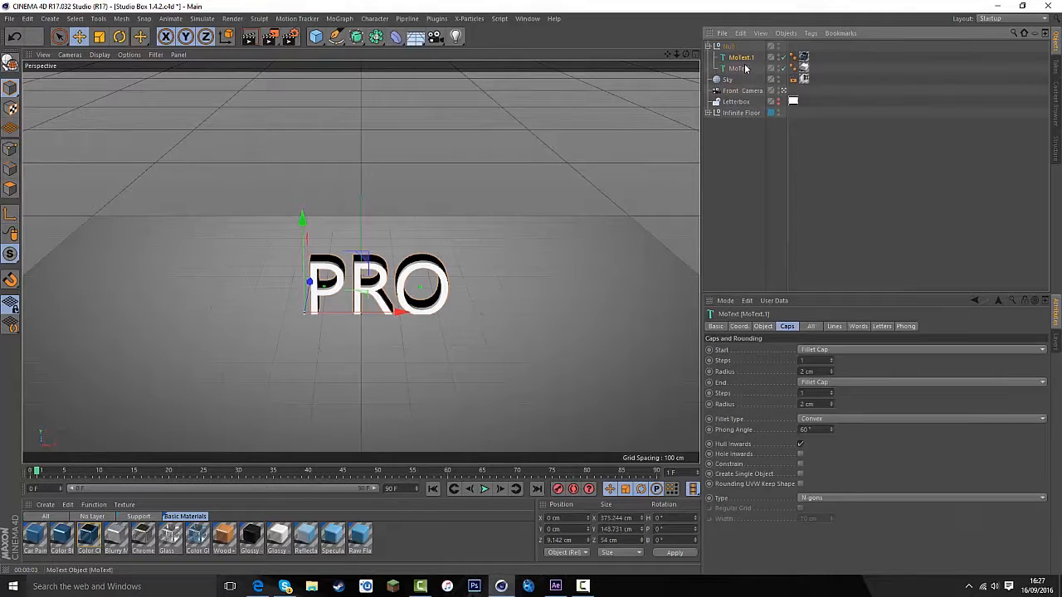
{"action": "left_click", "coordinate": [744, 73], "text": "ctrl"}
{"action": "key", "text": "c"}
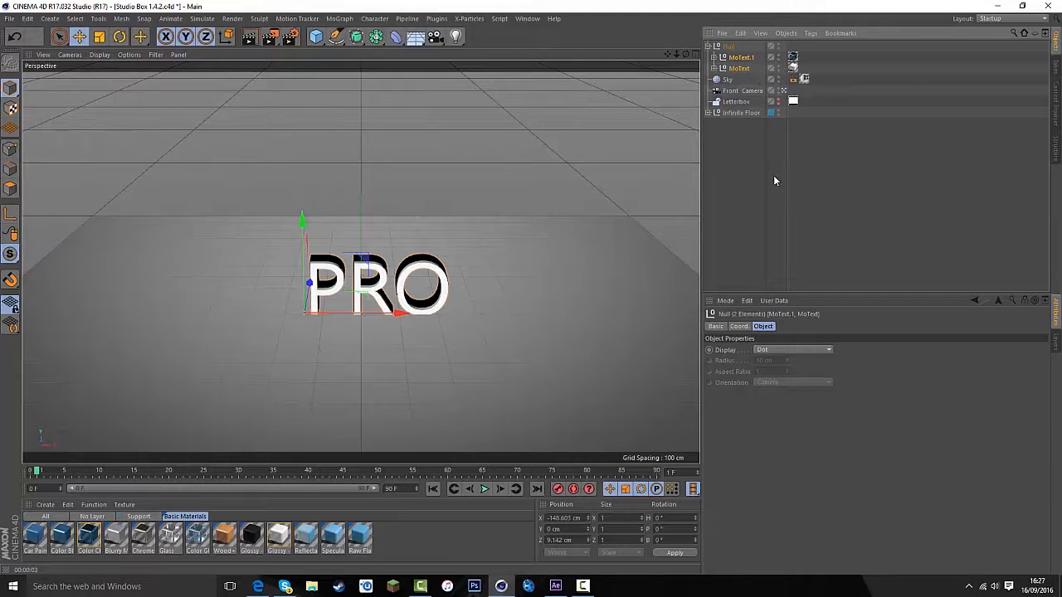
Expand both text hierarchies to their individual letters and rotate the two P letters together to a pitch of about 5°.
{"action": "left_click", "coordinate": [714, 57]}
{"action": "left_click", "coordinate": [720, 68]}
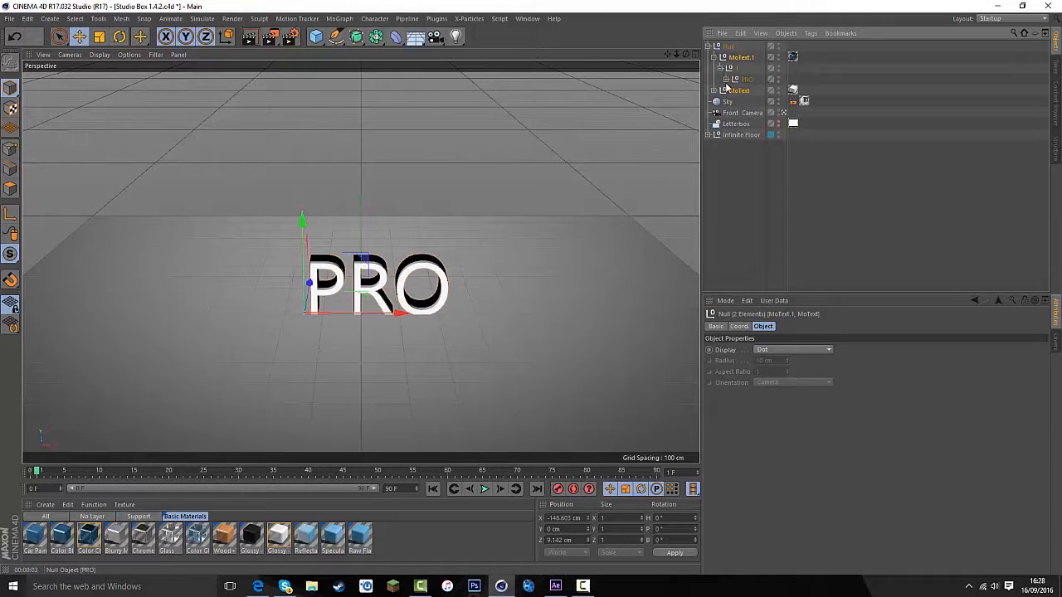
{"action": "left_click", "coordinate": [726, 79]}
{"action": "left_click", "coordinate": [714, 123]}
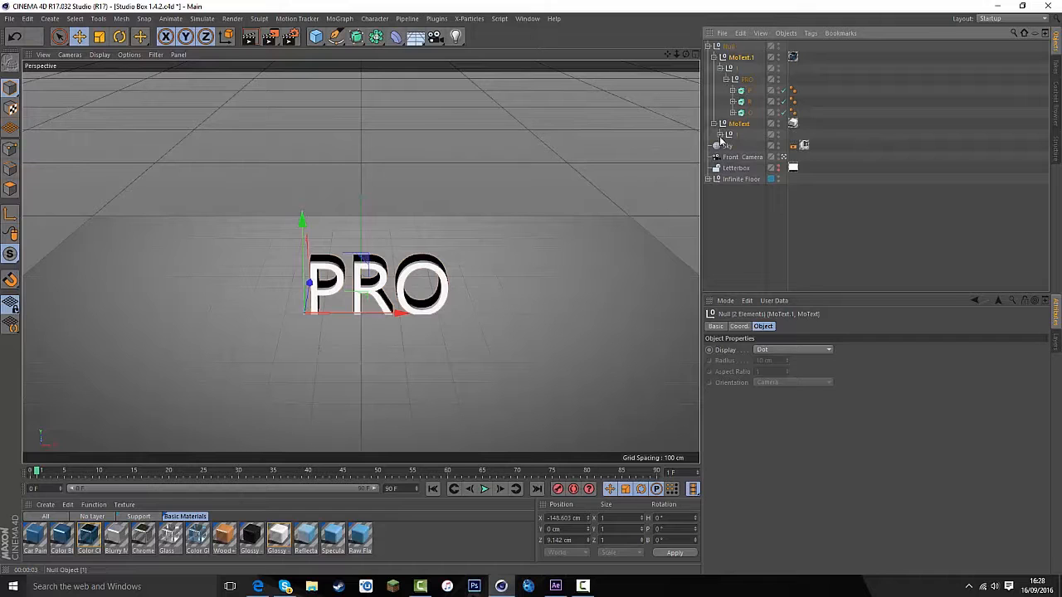
{"action": "left_click", "coordinate": [719, 134]}
{"action": "left_click", "coordinate": [726, 145]}
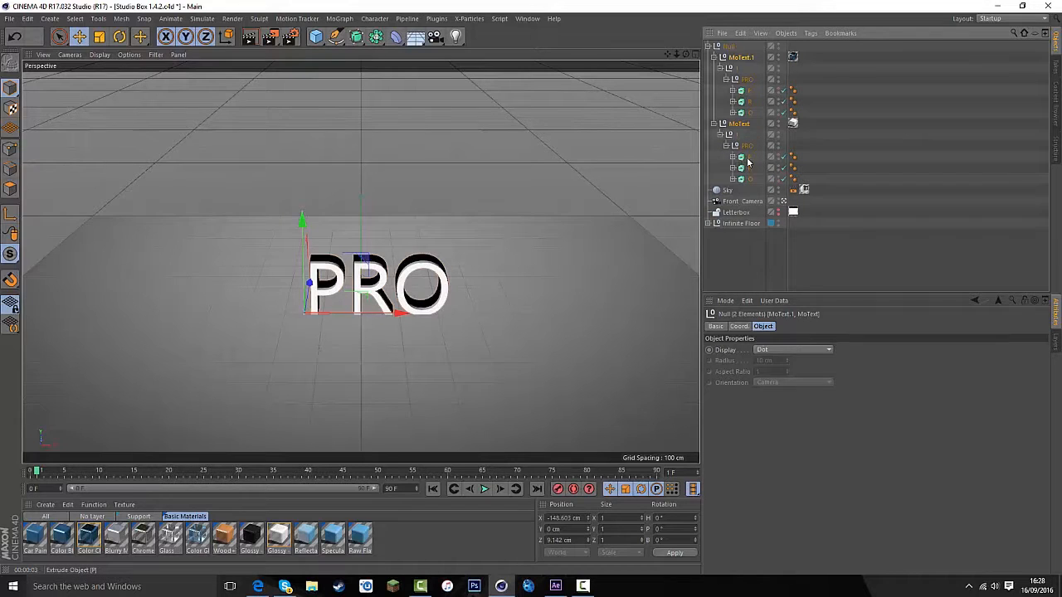
{"action": "left_click", "coordinate": [750, 157]}
{"action": "left_click", "coordinate": [750, 90], "text": "ctrl"}
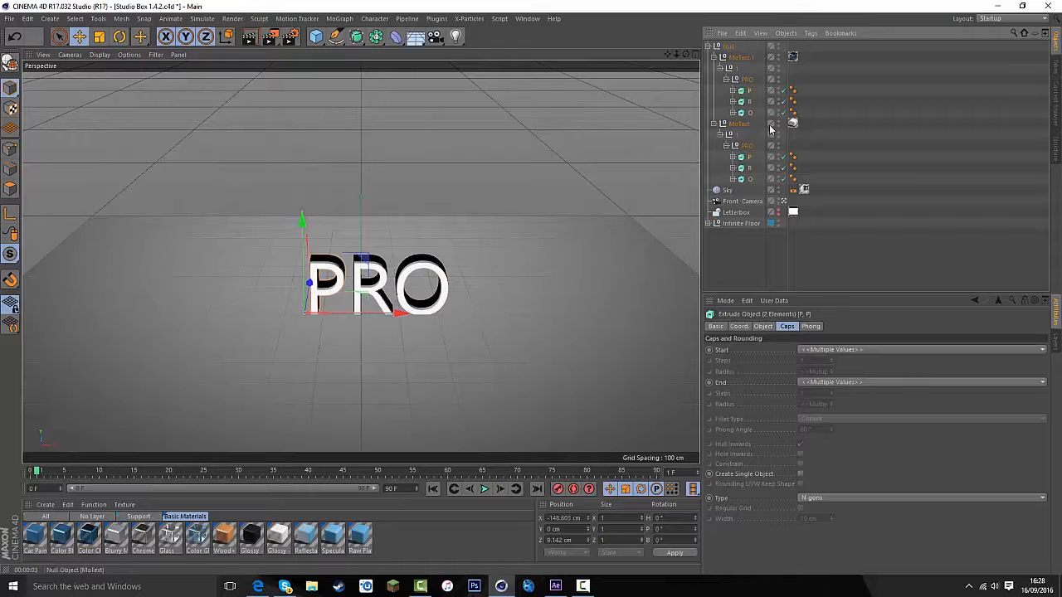
{"action": "left_click", "coordinate": [133, 37]}
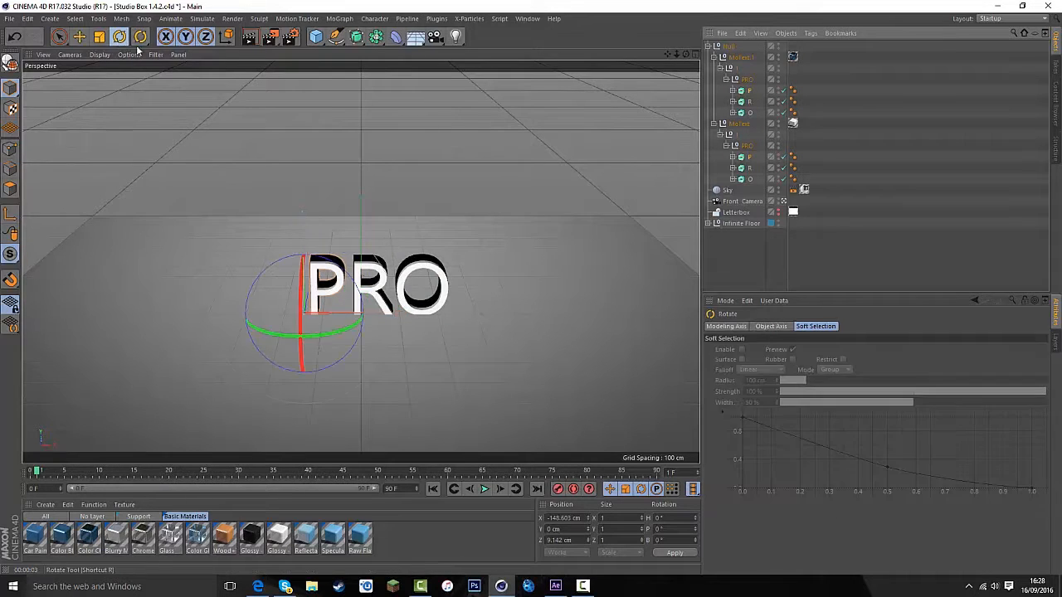
{"action": "left_click_drag", "start_coordinate": [317, 332], "coordinate": [272, 333]}
Rotate the R letters of both text layers together by a few degrees.
{"action": "left_click", "coordinate": [751, 102]}
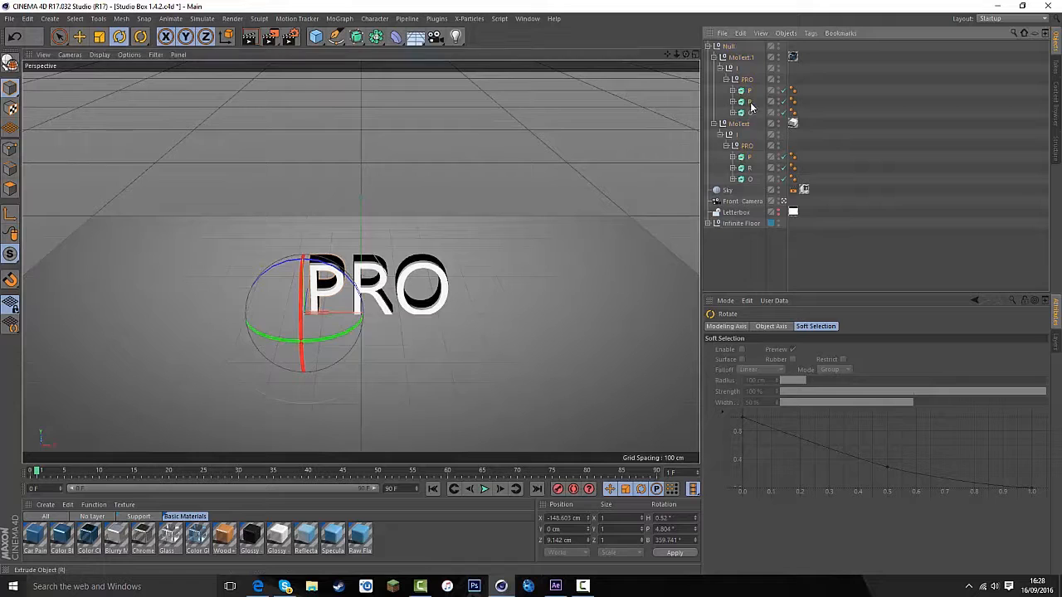
{"action": "left_click", "coordinate": [751, 171], "text": "ctrl"}
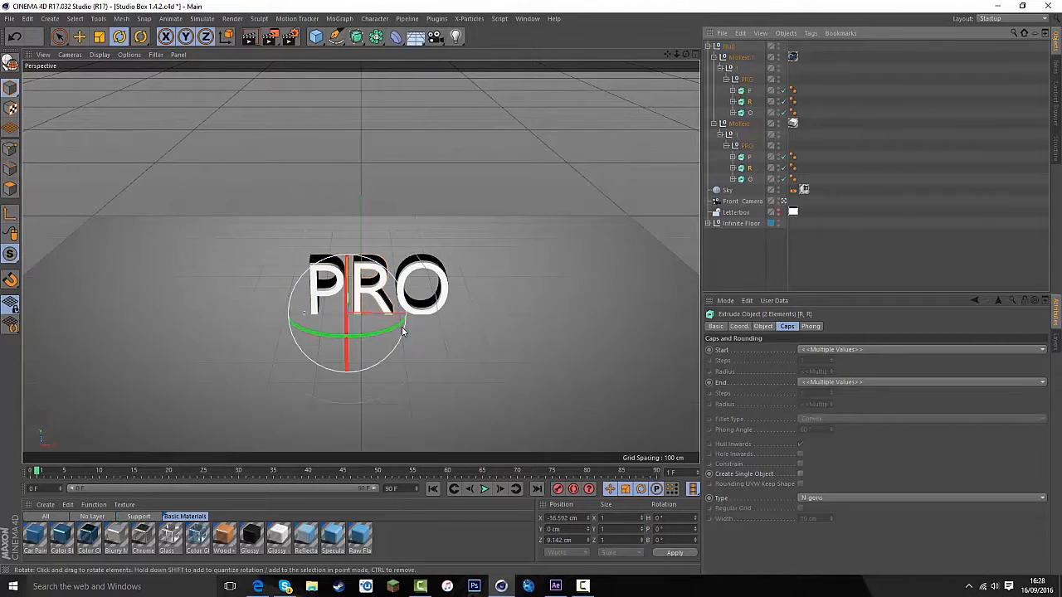
{"action": "mouse_move", "coordinate": [375, 334]}
{"action": "left_mouse_down"}
{"action": "mouse_move", "coordinate": [388, 335]}
{"action": "mouse_move", "coordinate": [363, 317]}
{"action": "left_mouse_up"}
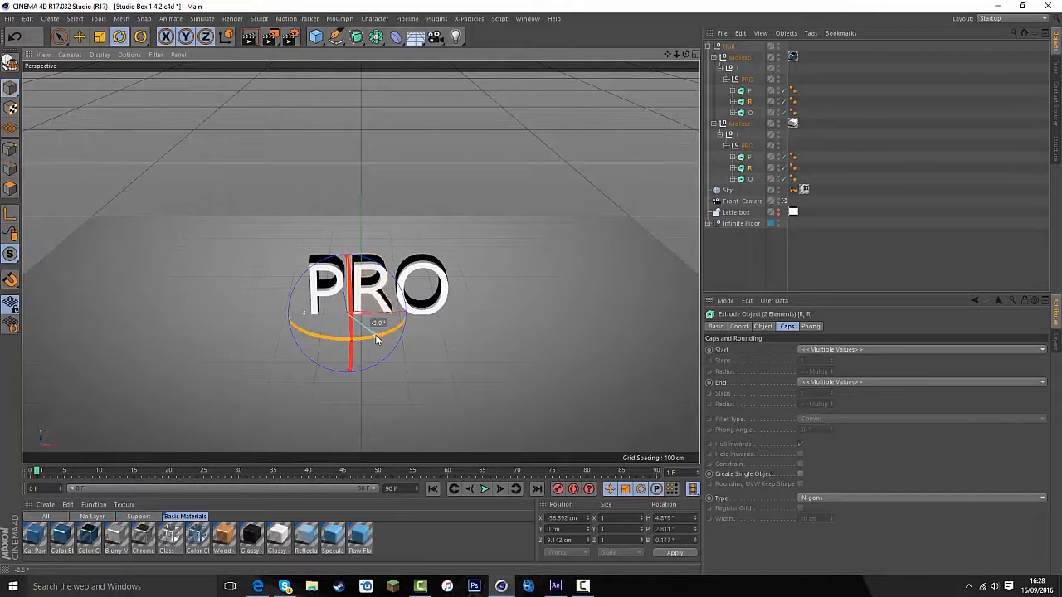
Rotate both O letters together to about 355° heading, 5° pitch and 357° bank, and collapse the text null.
{"action": "left_click", "coordinate": [749, 114]}
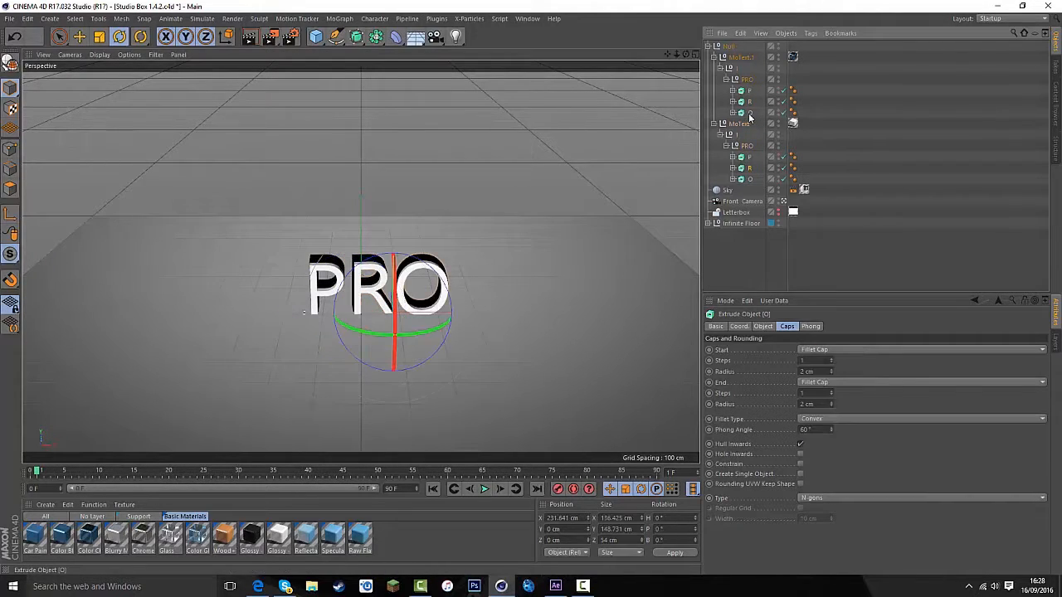
{"action": "left_click", "coordinate": [750, 179], "text": "ctrl"}
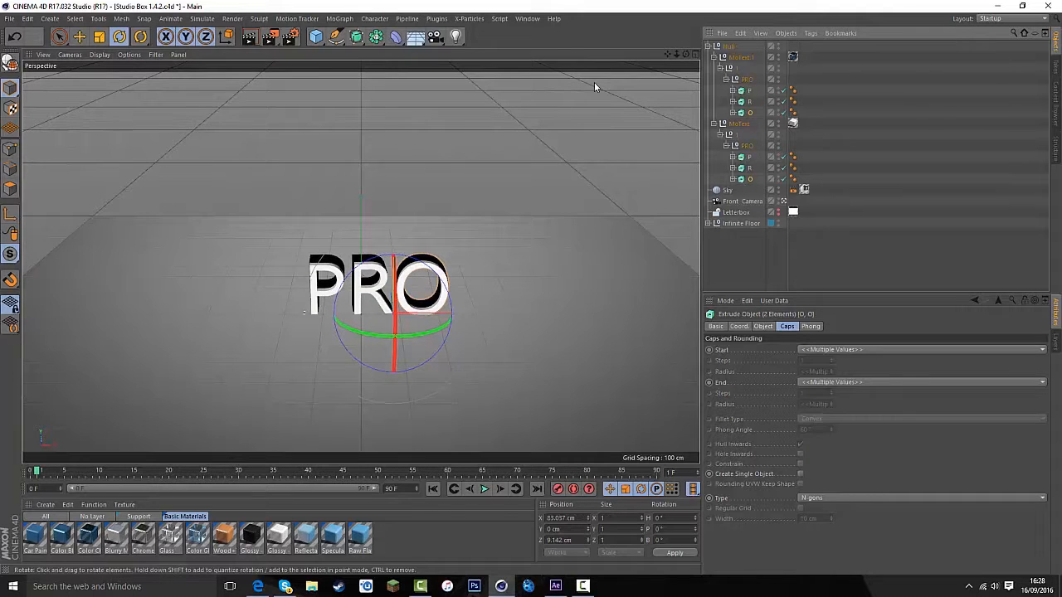
{"action": "left_click_drag", "start_coordinate": [418, 331], "coordinate": [412, 334]}
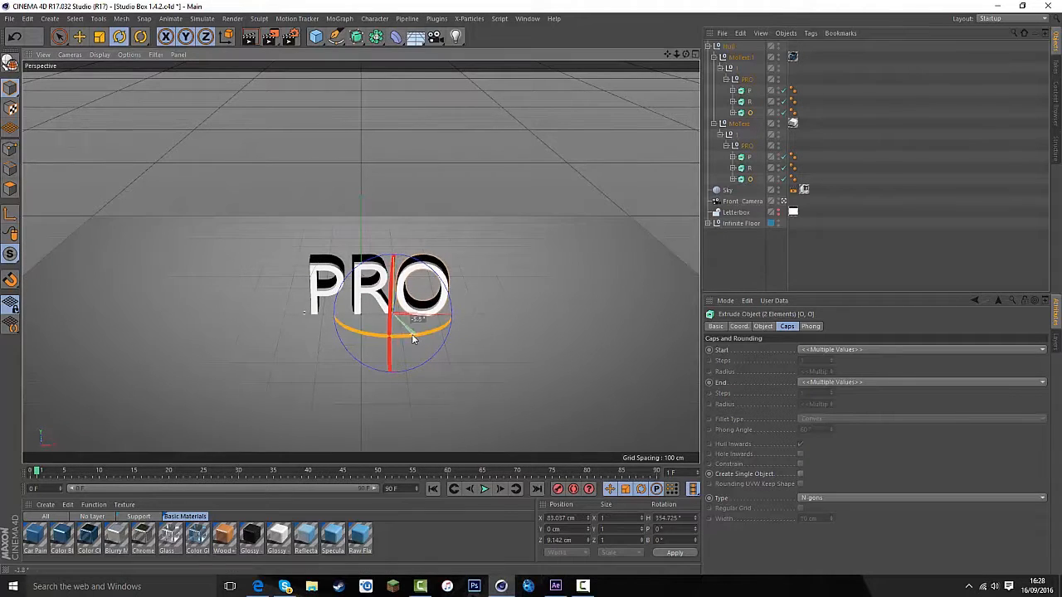
{"action": "left_click_drag", "start_coordinate": [443, 285], "coordinate": [386, 280]}
{"action": "left_click_drag", "start_coordinate": [668, 55], "coordinate": [695, 79]}
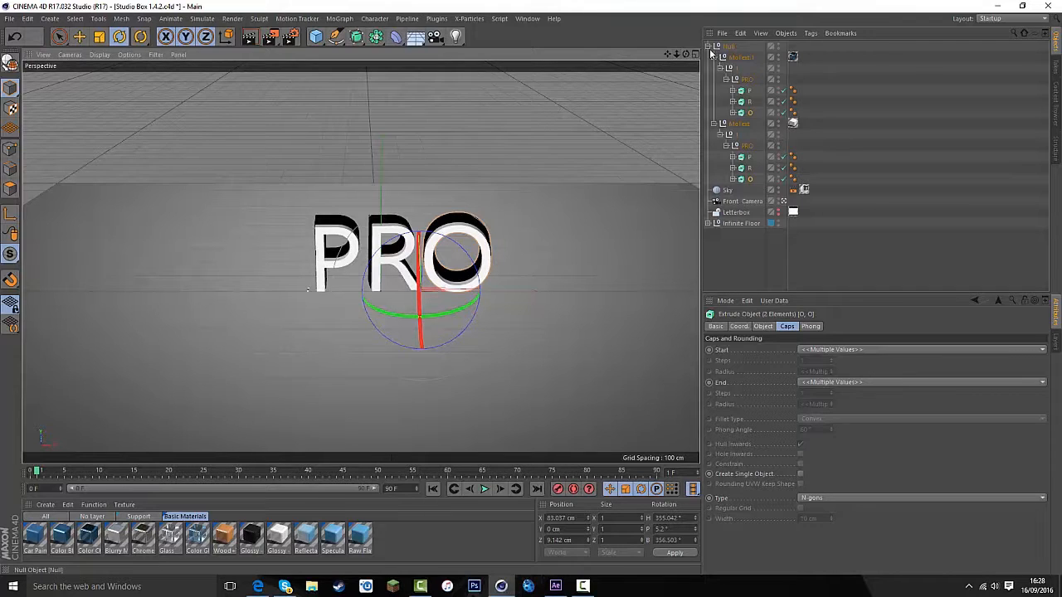
{"action": "left_click", "coordinate": [709, 46]}
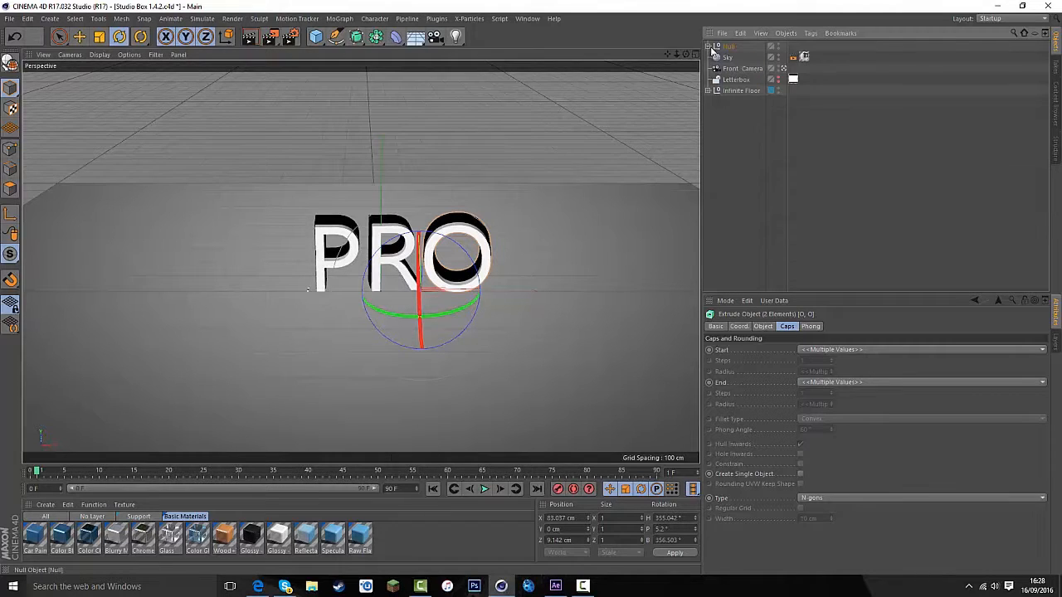
{"action": "left_click", "coordinate": [726, 141]}
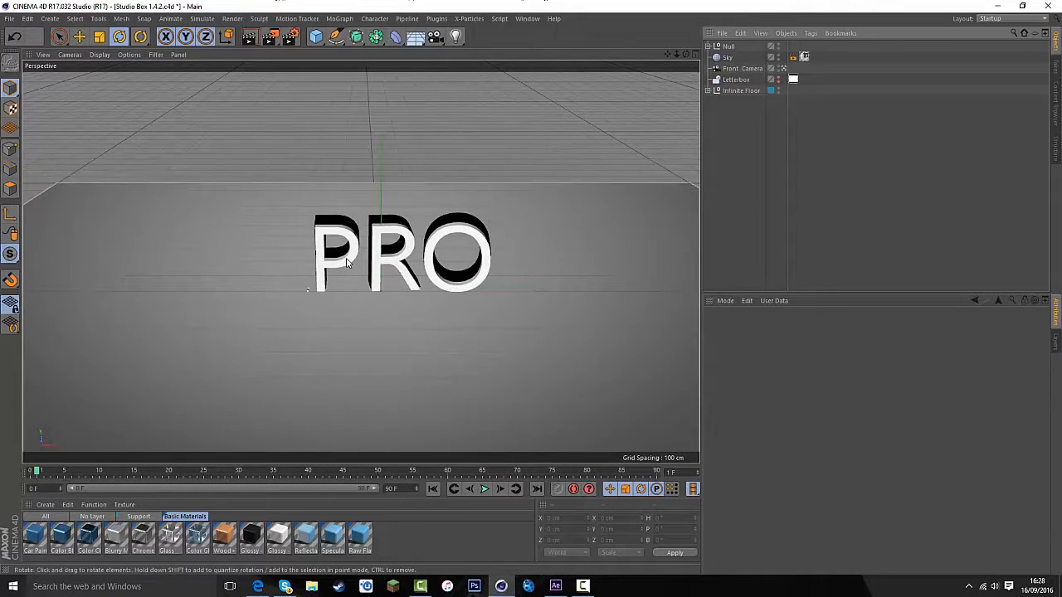
{"action": "left_click_drag", "start_coordinate": [667, 54], "coordinate": [657, 57]}
Create a new material and turn off its Reflectance channel.
{"action": "double_click", "coordinate": [394, 527]}
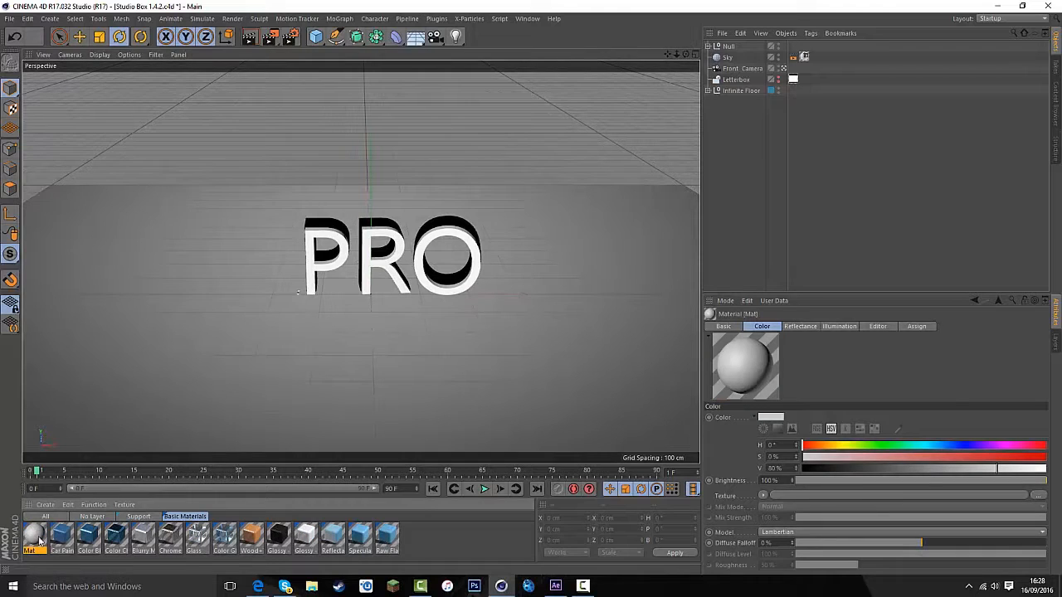
{"action": "double_click", "coordinate": [34, 536]}
{"action": "left_click", "coordinate": [221, 232]}
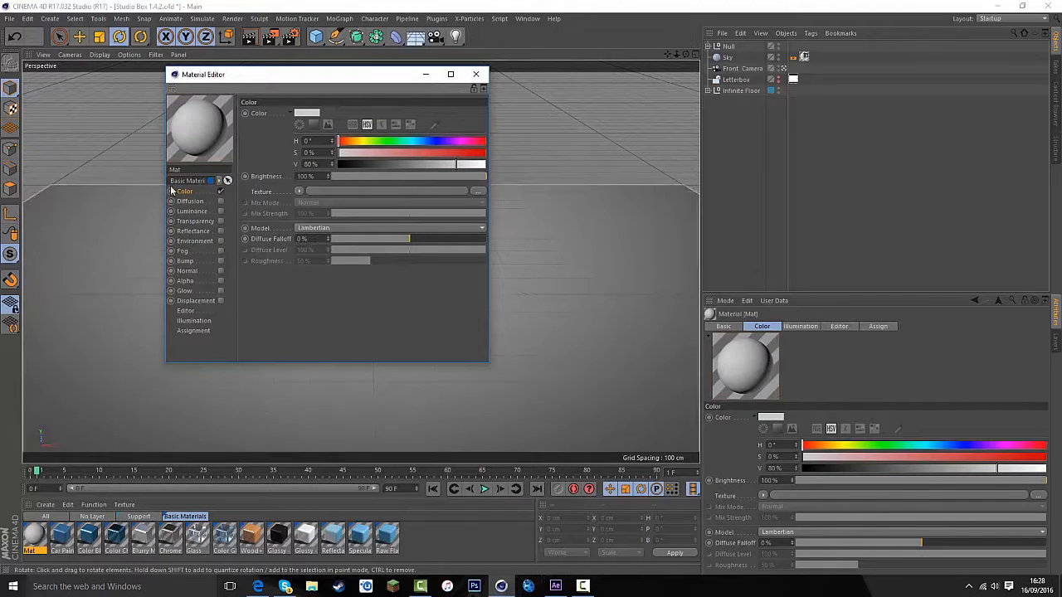
Load the image Comp 1_00176.jpg as the new material's Color texture without copying it to the project location.
{"action": "left_click", "coordinate": [298, 192]}
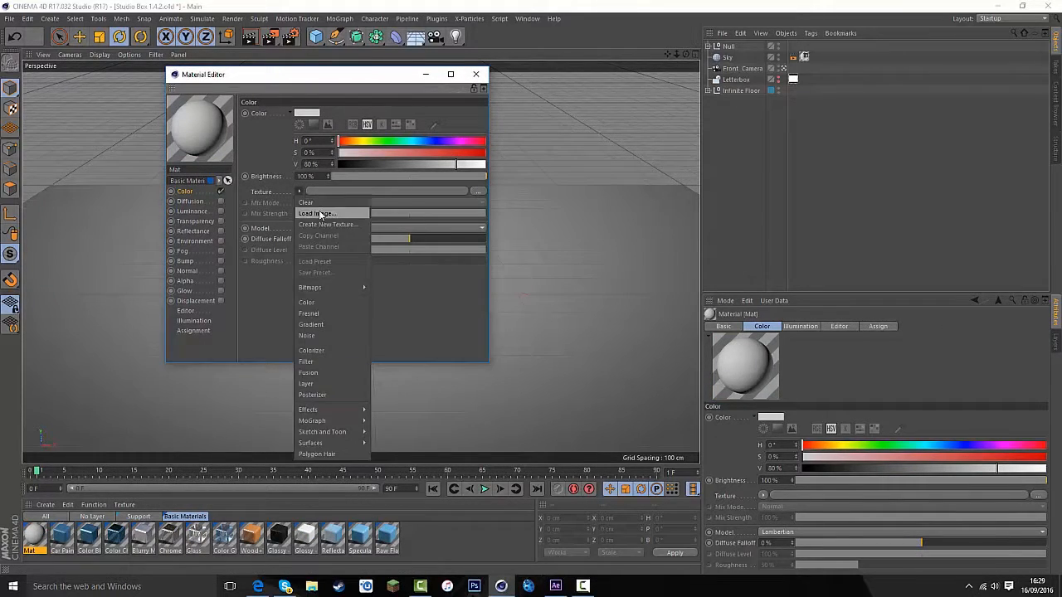
{"action": "left_click", "coordinate": [321, 213]}
{"action": "double_click", "coordinate": [294, 158]}
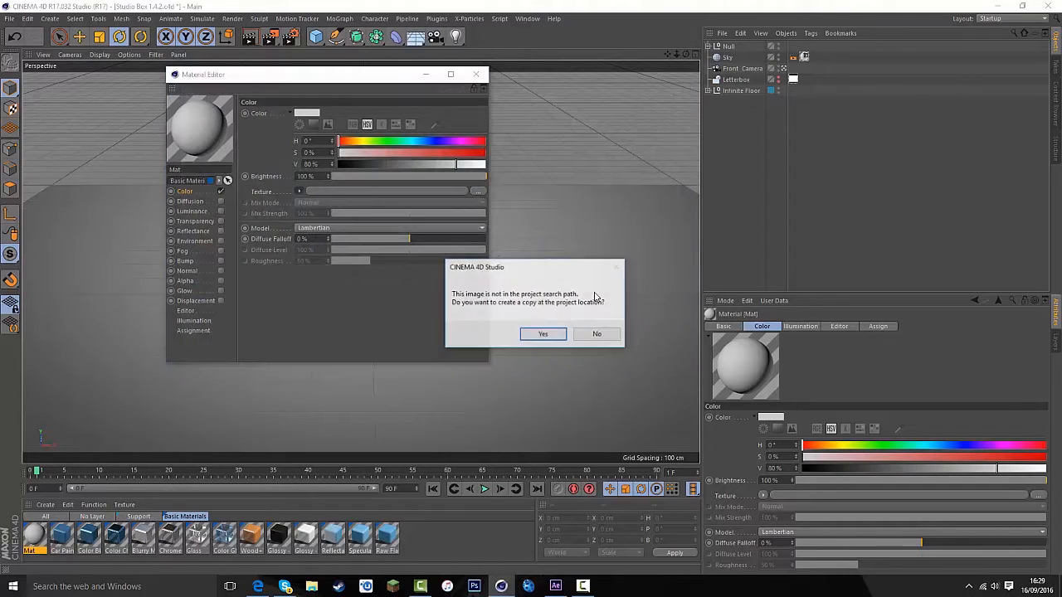
{"action": "left_click", "coordinate": [591, 336]}
{"action": "left_click", "coordinate": [476, 74]}
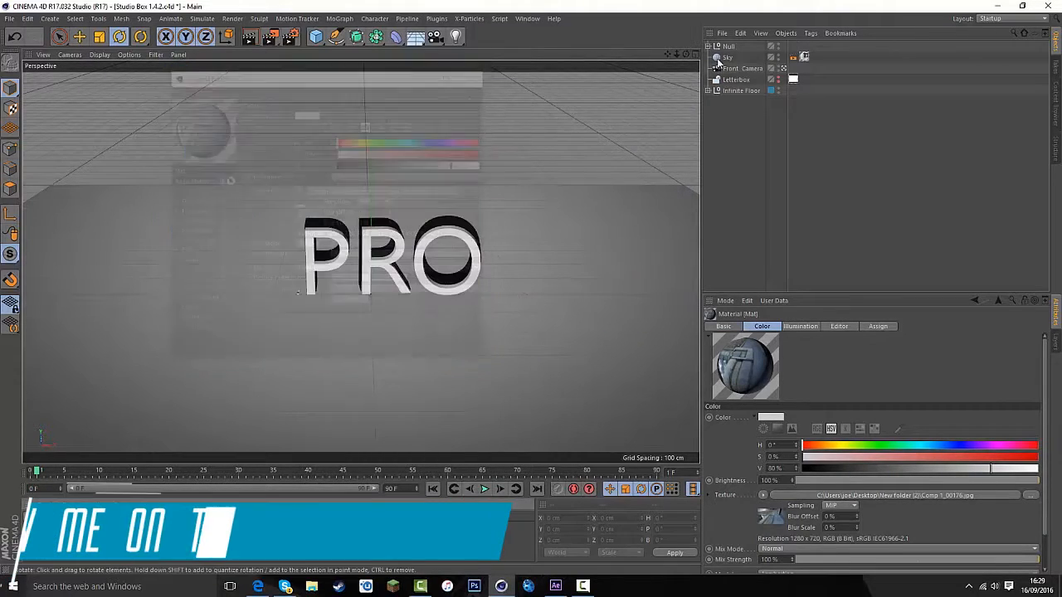
Delete the Floor object from the Infinite Floor group.
{"action": "left_click", "coordinate": [708, 91]}
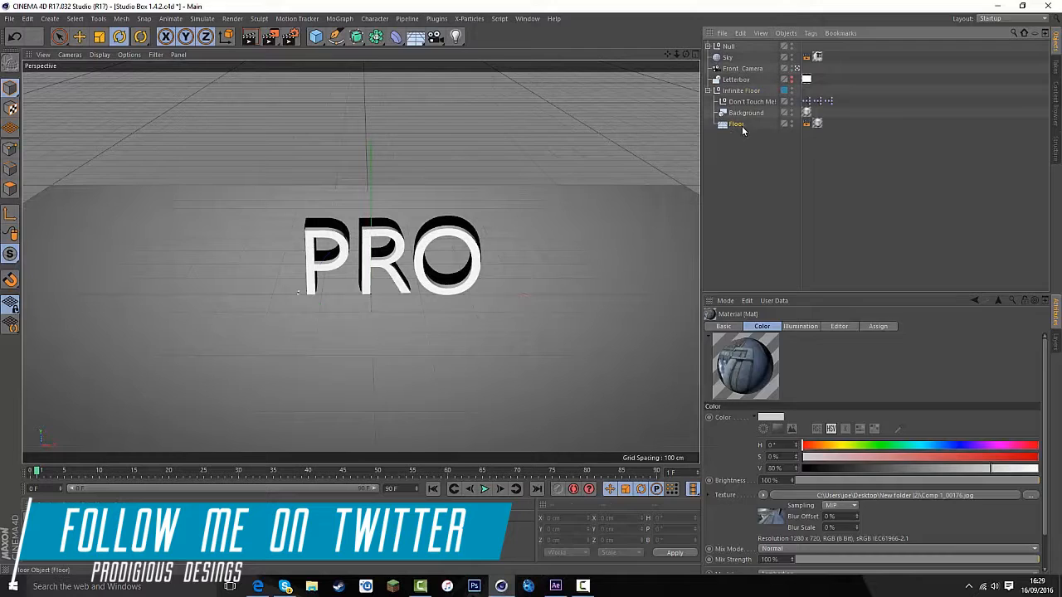
{"action": "left_click", "coordinate": [736, 124]}
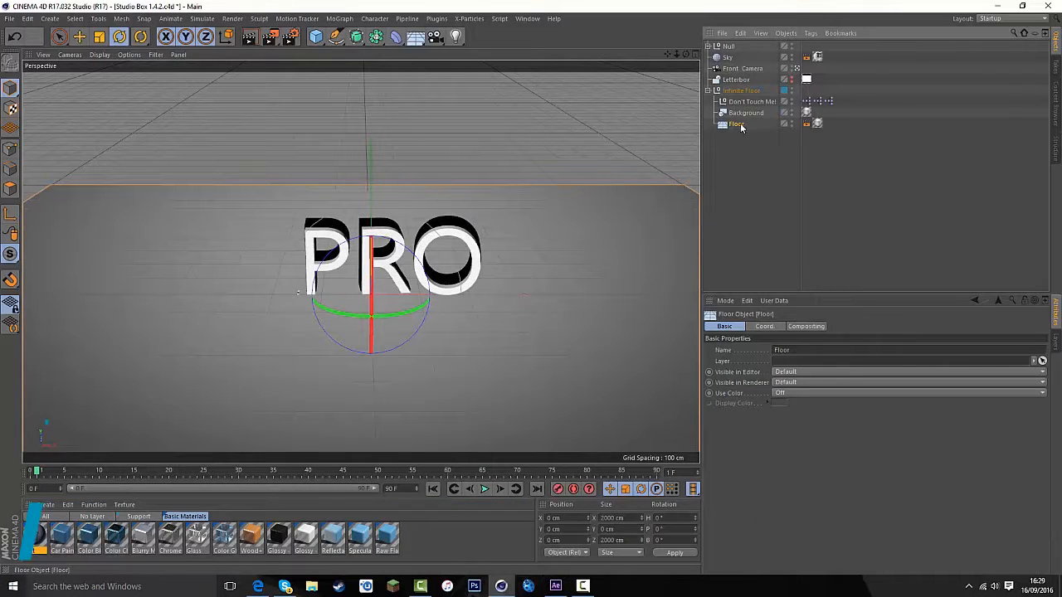
{"action": "key", "text": "Delete"}
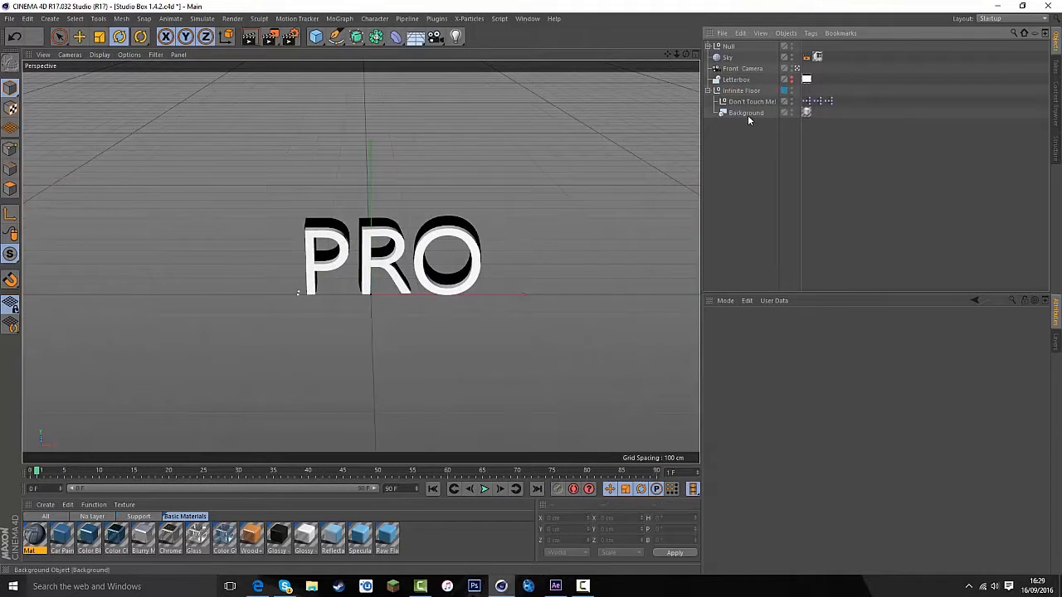
Replace the Background object's existing texture with the new image material Mat.
{"action": "left_click", "coordinate": [747, 113]}
{"action": "left_click", "coordinate": [806, 112]}
{"action": "key", "text": "Delete"}
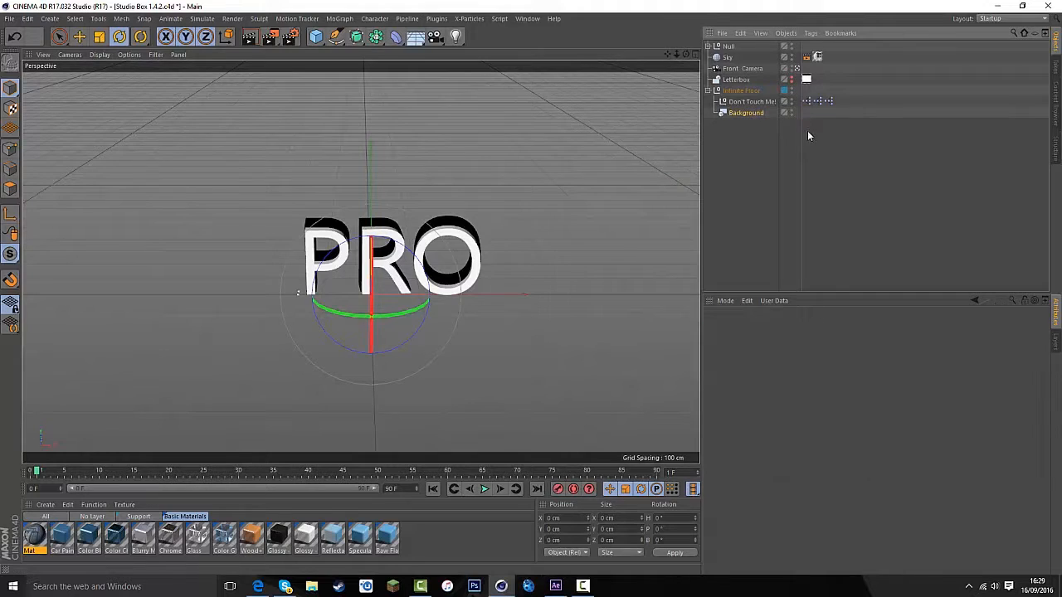
{"action": "left_click_drag", "start_coordinate": [35, 535], "coordinate": [256, 384]}
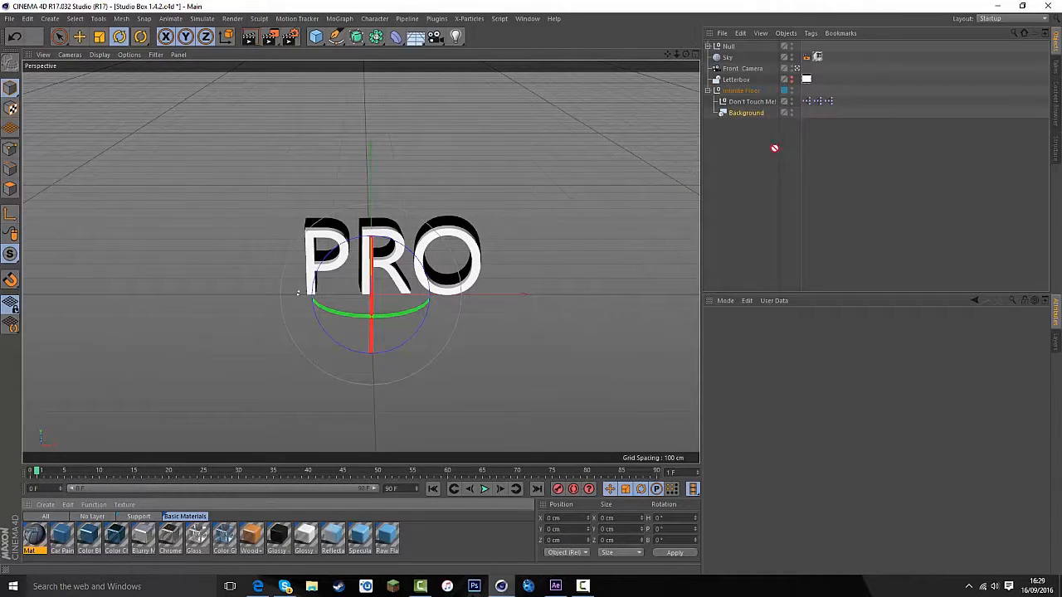
{"action": "left_click_drag", "start_coordinate": [749, 119], "coordinate": [750, 115]}
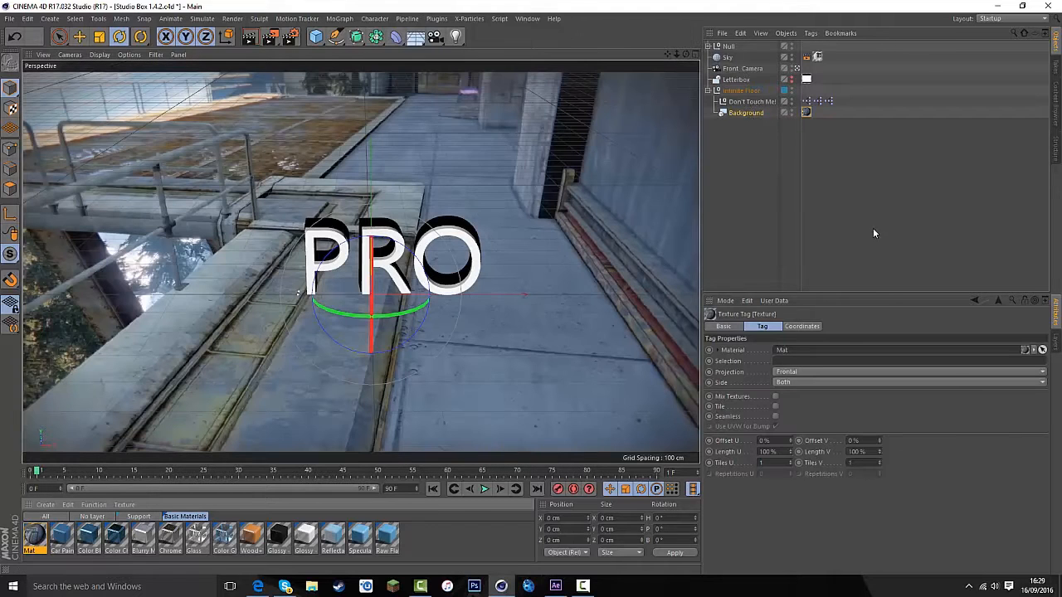
Add a plane beneath the text, stretch it to about 980 by 1412 cm, and lower it to about -0.07 cm in Y.
{"action": "left_click", "coordinate": [315, 36]}
{"action": "left_click", "coordinate": [415, 73]}
{"action": "left_click_drag", "start_coordinate": [470, 296], "coordinate": [610, 295]}
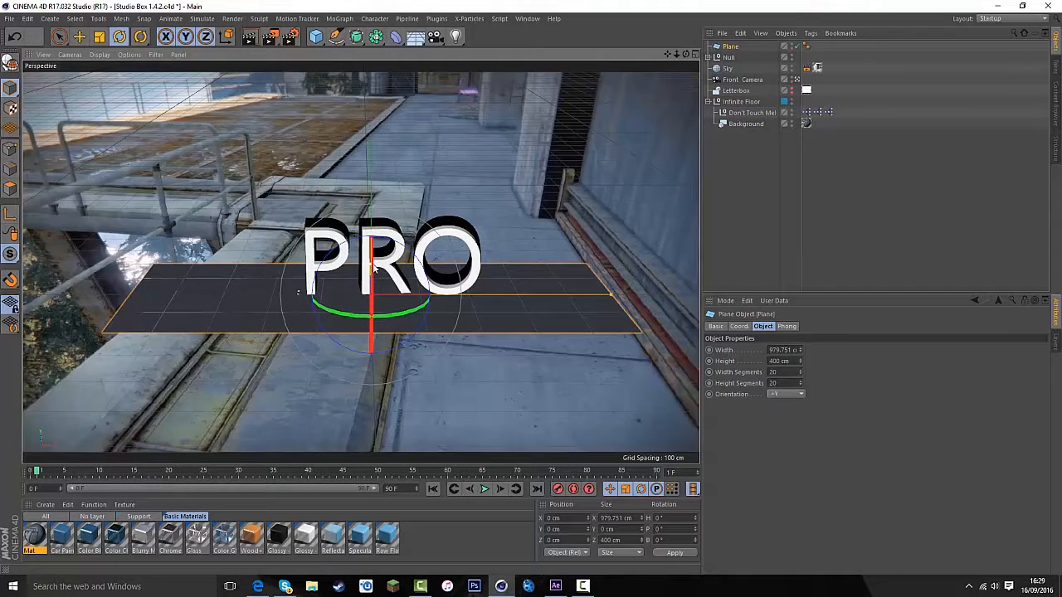
{"action": "left_click_drag", "start_coordinate": [372, 267], "coordinate": [369, 212]}
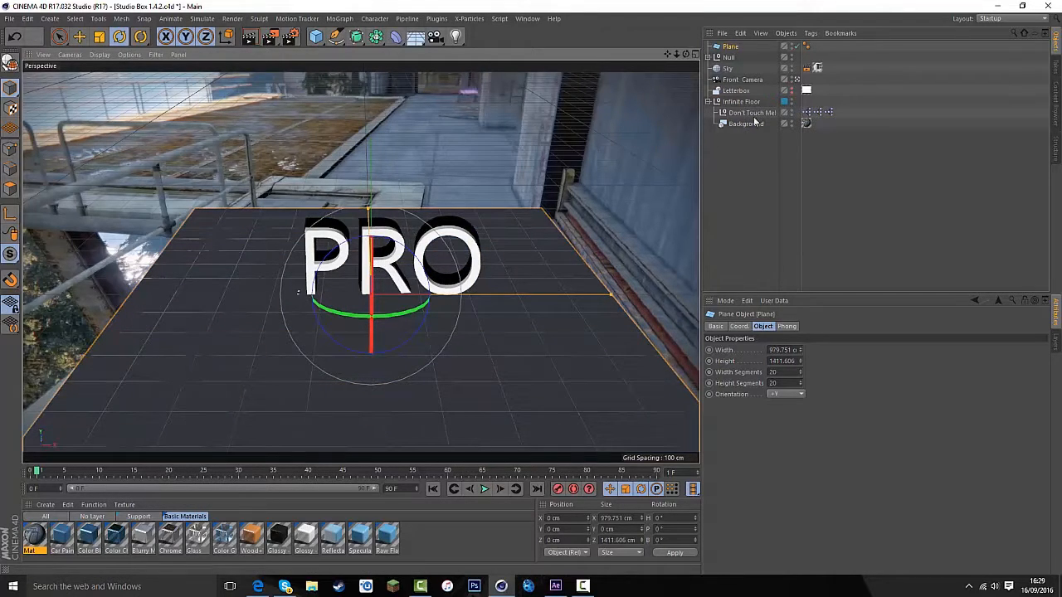
{"action": "left_click", "coordinate": [79, 36]}
{"action": "left_click_drag", "start_coordinate": [372, 201], "coordinate": [372, 201]}
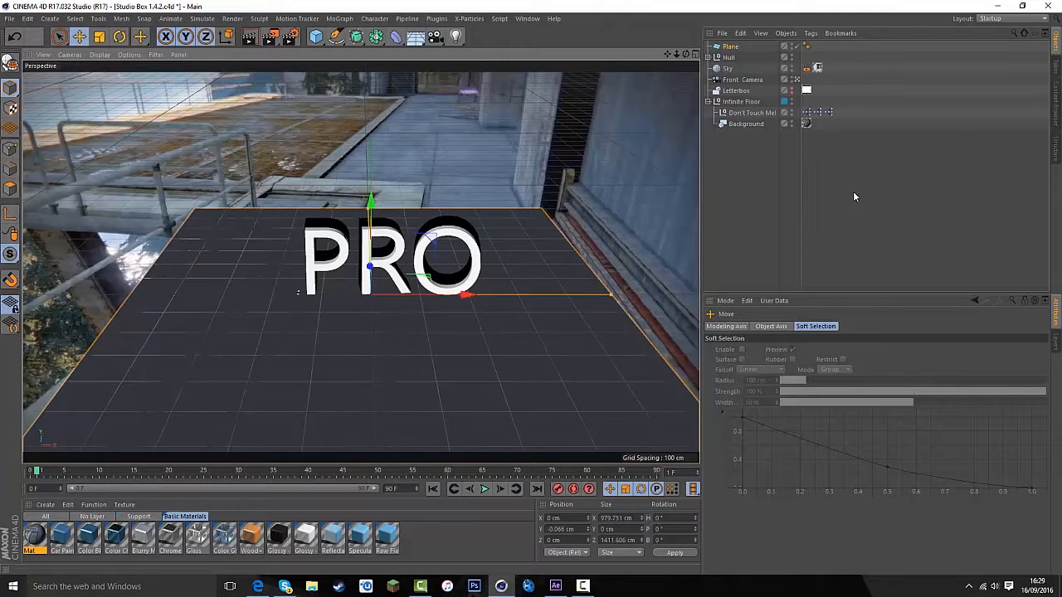
Move the Plane into the Infinite Floor group beneath Background and copy the Background's Mat texture tag onto it.
{"action": "left_click", "coordinate": [730, 46]}
{"action": "left_click", "coordinate": [742, 124]}
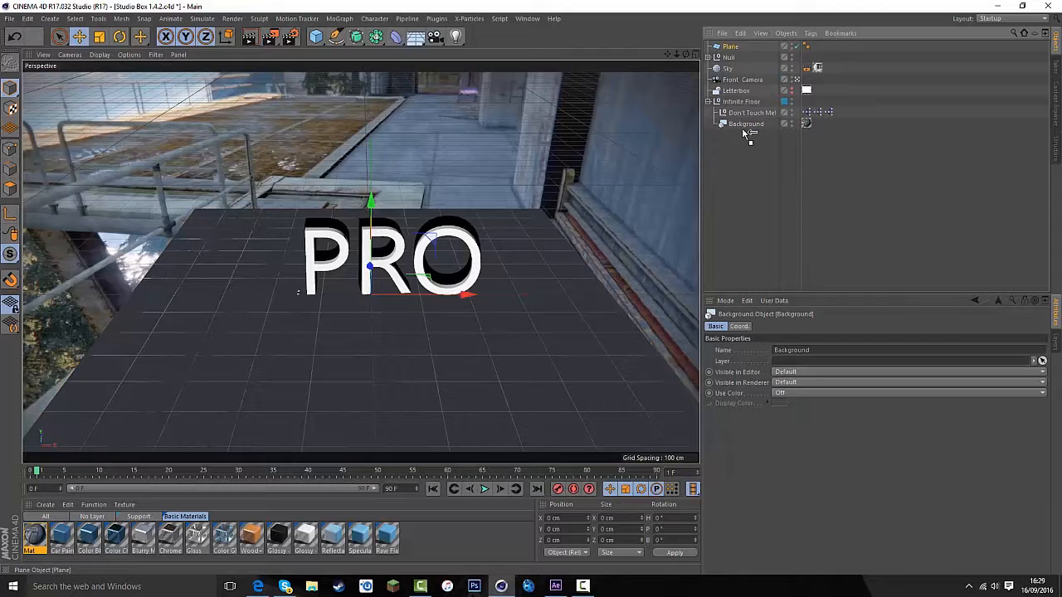
{"action": "left_click_drag", "start_coordinate": [748, 130], "coordinate": [749, 130]}
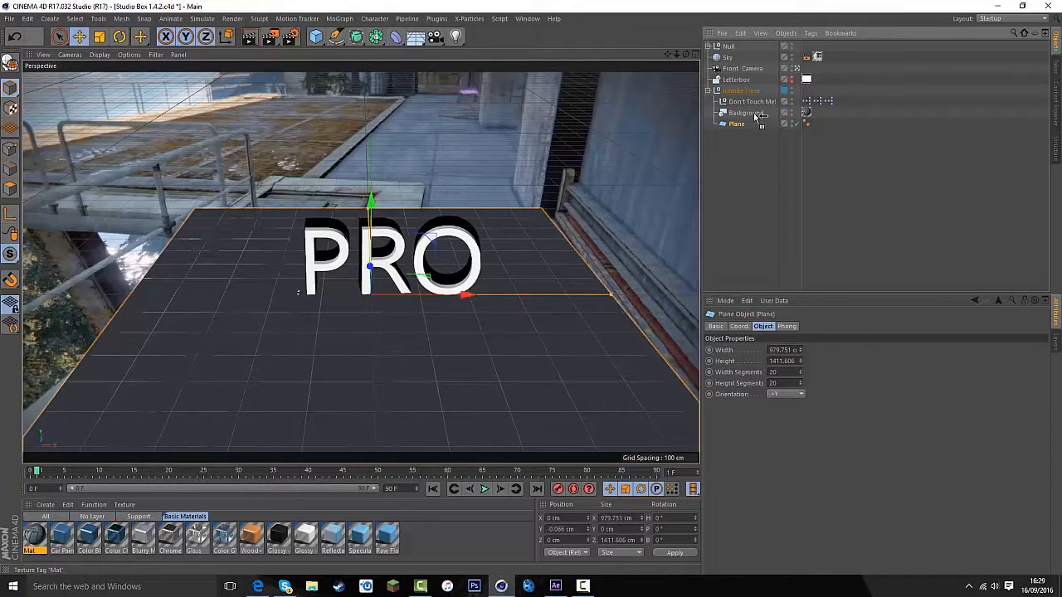
{"action": "left_click_drag", "start_coordinate": [740, 125], "coordinate": [740, 123]}
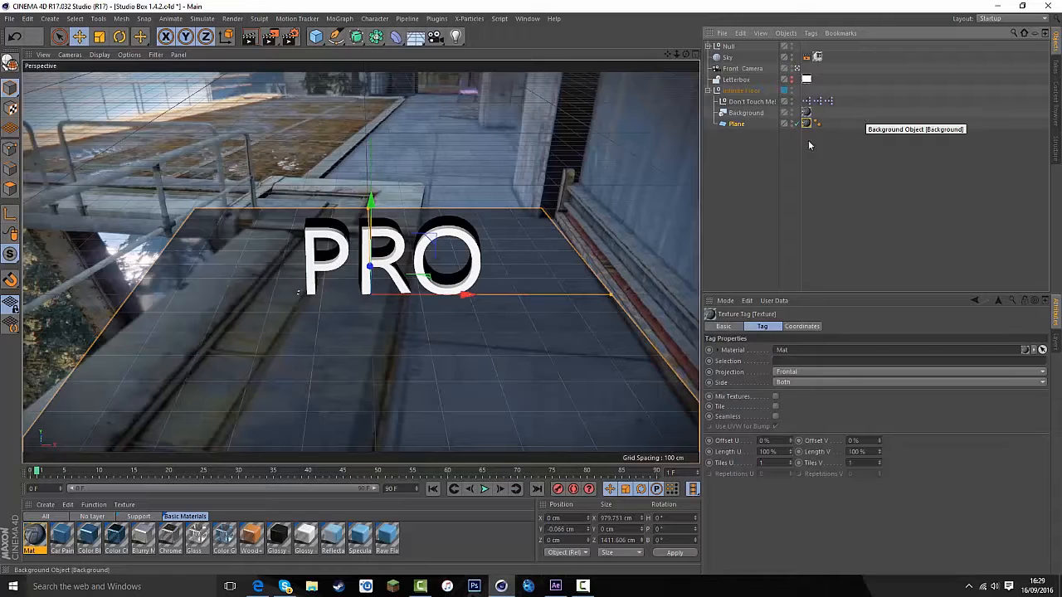
Add a Compositing tag to the Plane with Compositing Background enabled and Self Shadowing disabled, and test-render the view.
{"action": "right_click", "coordinate": [737, 124]}
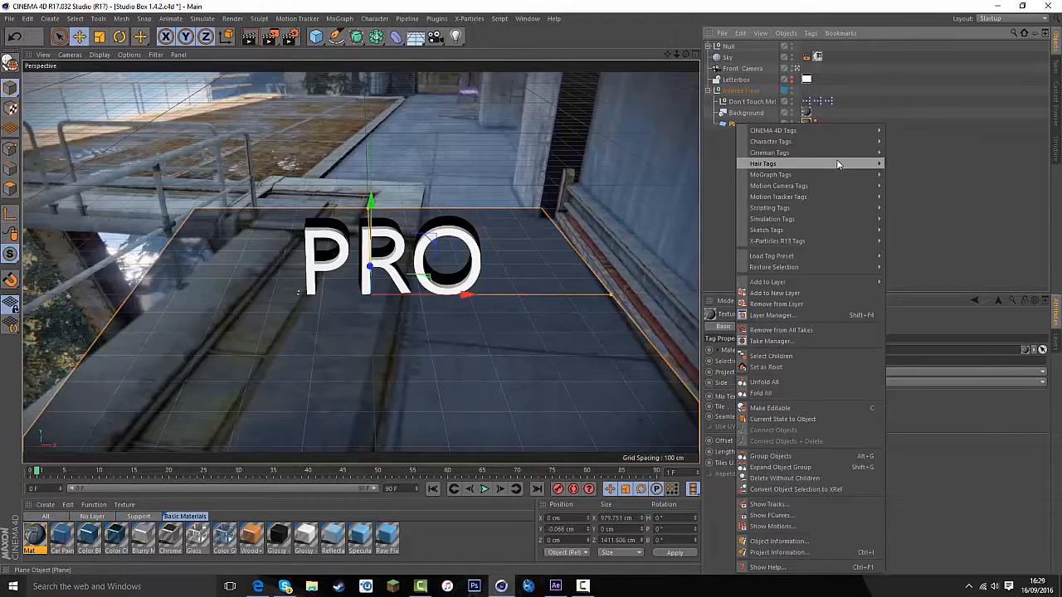
{"action": "mouse_move", "coordinate": [860, 132]}
{"action": "left_click", "coordinate": [933, 208]}
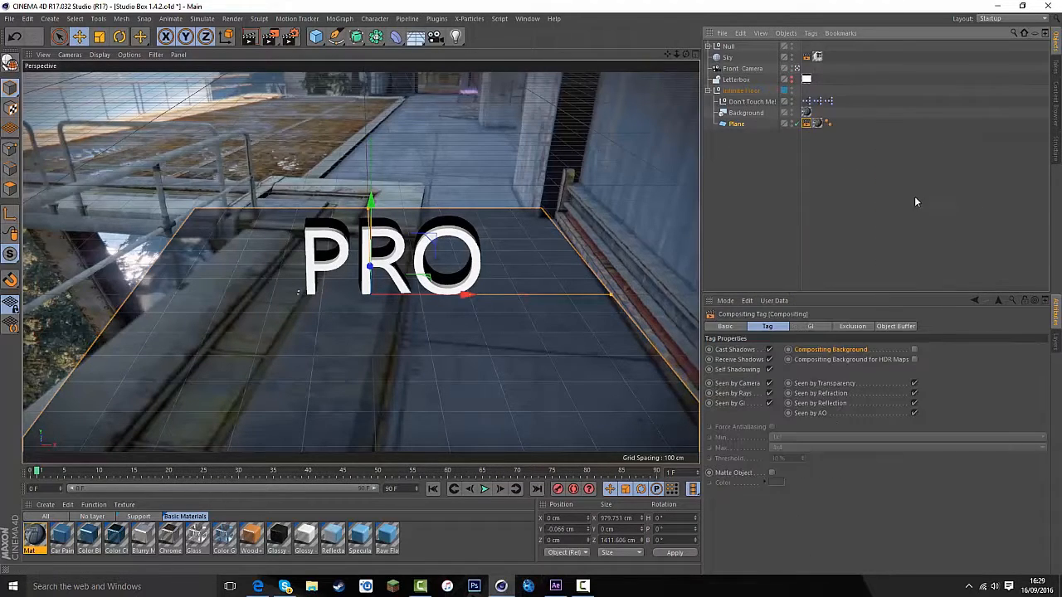
{"action": "left_click", "coordinate": [913, 350]}
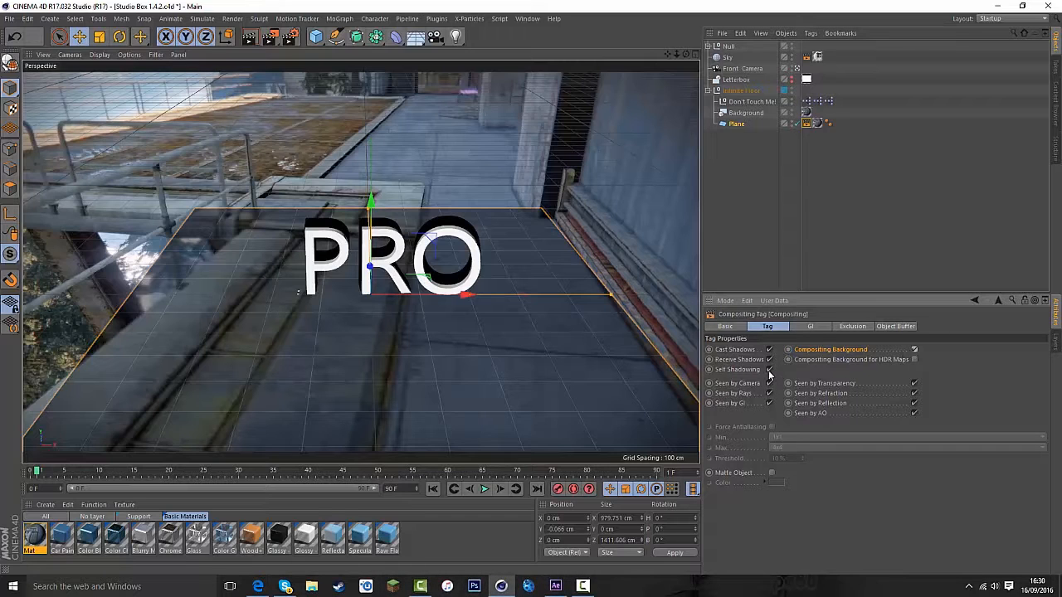
{"action": "left_click", "coordinate": [249, 37]}
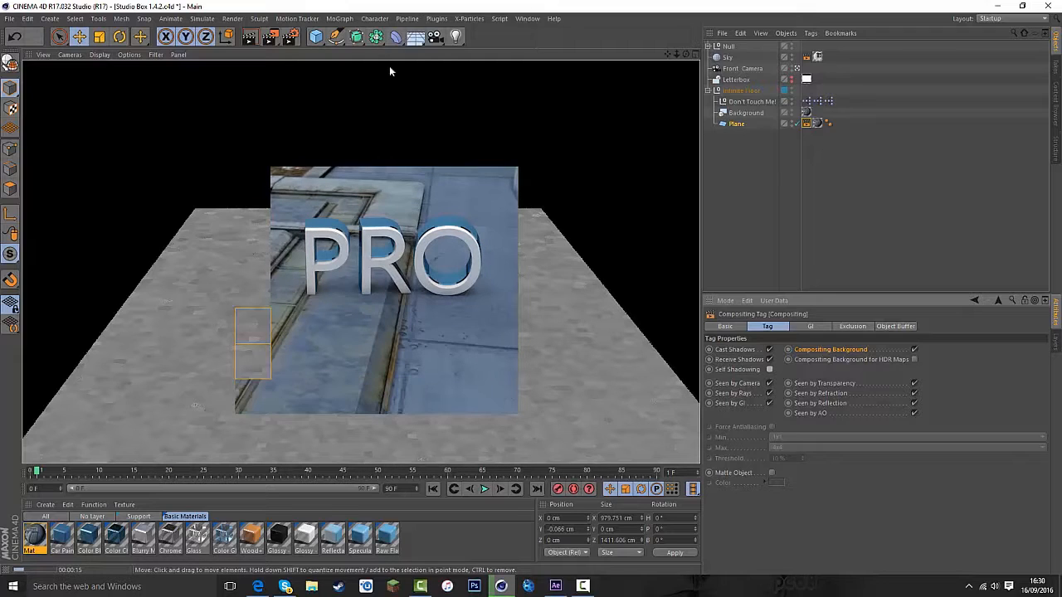
{"action": "left_click", "coordinate": [385, 333]}
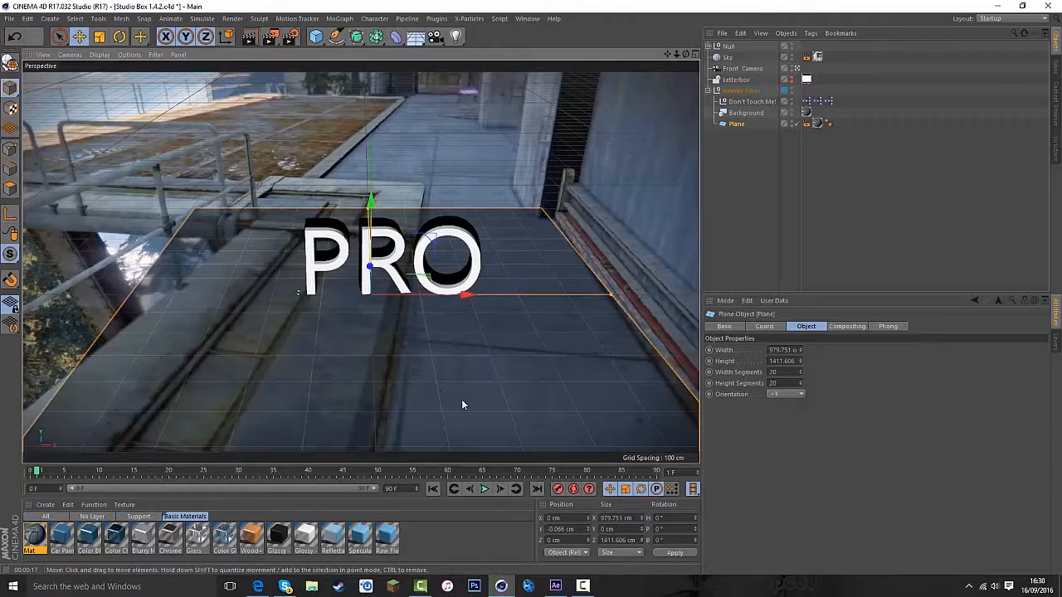
Add a light, position it behind the text at about X -396, Y 140, Z 1418 cm, and test-render the view.
{"action": "left_click", "coordinate": [455, 37]}
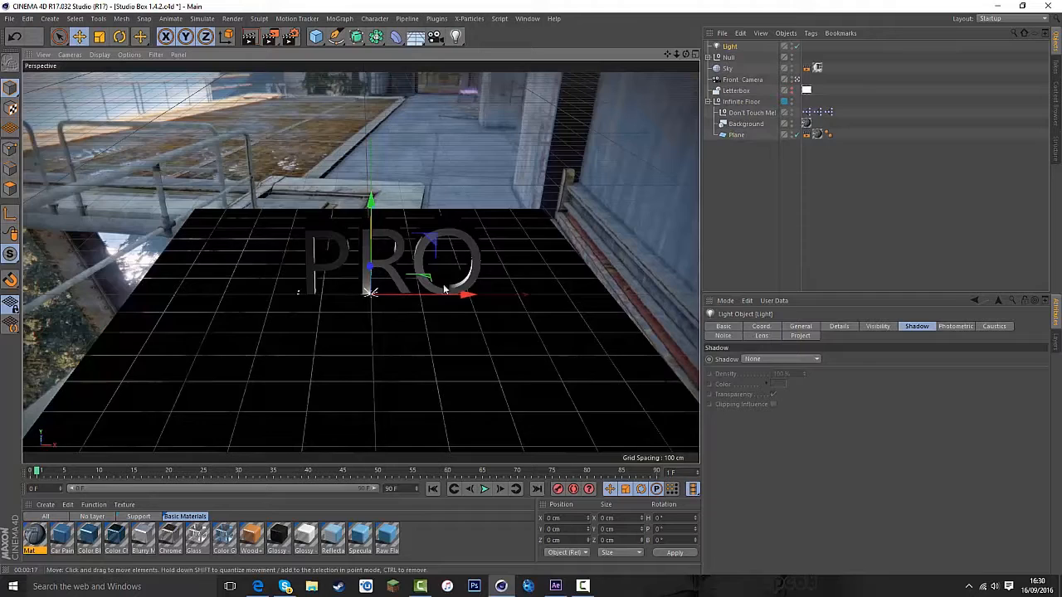
{"action": "left_click_drag", "start_coordinate": [474, 296], "coordinate": [278, 314]}
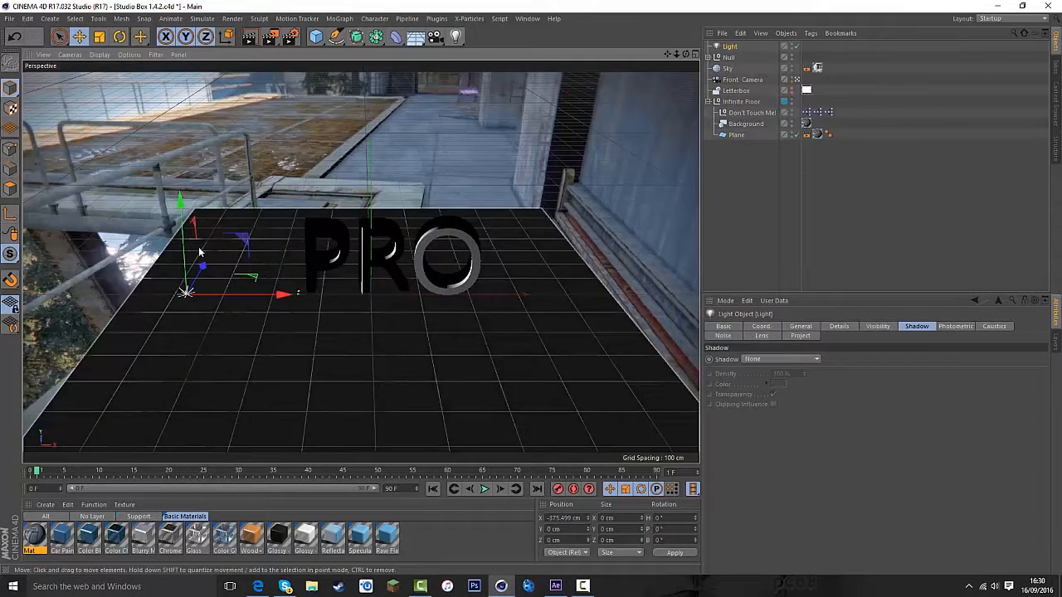
{"action": "left_click_drag", "start_coordinate": [202, 252], "coordinate": [238, 175]}
{"action": "left_click_drag", "start_coordinate": [323, 194], "coordinate": [352, 194]}
{"action": "mouse_move", "coordinate": [263, 174]}
{"action": "left_mouse_down"}
{"action": "mouse_move", "coordinate": [289, 121]}
{"action": "mouse_move", "coordinate": [266, 165]}
{"action": "left_mouse_up"}
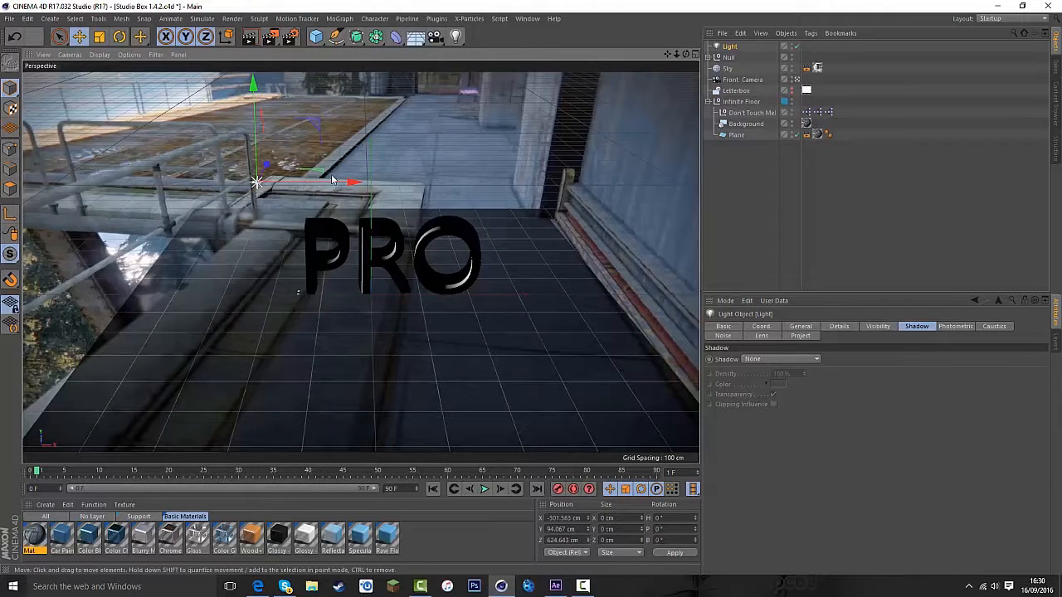
{"action": "left_click", "coordinate": [325, 181]}
{"action": "left_click", "coordinate": [257, 183]}
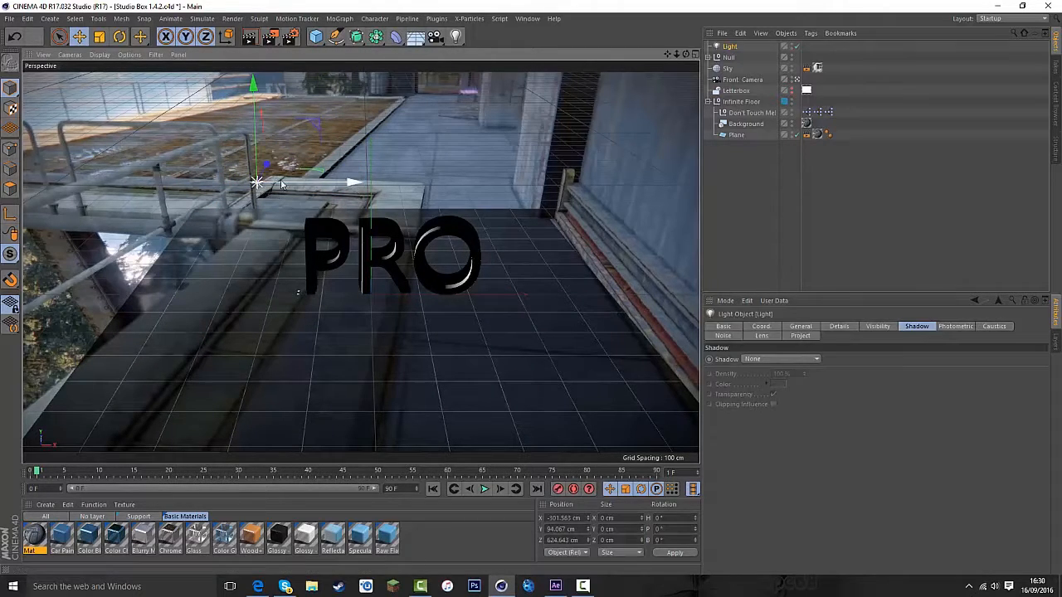
{"action": "left_click_drag", "start_coordinate": [340, 185], "coordinate": [304, 185]}
{"action": "left_click_drag", "start_coordinate": [220, 158], "coordinate": [284, 125]}
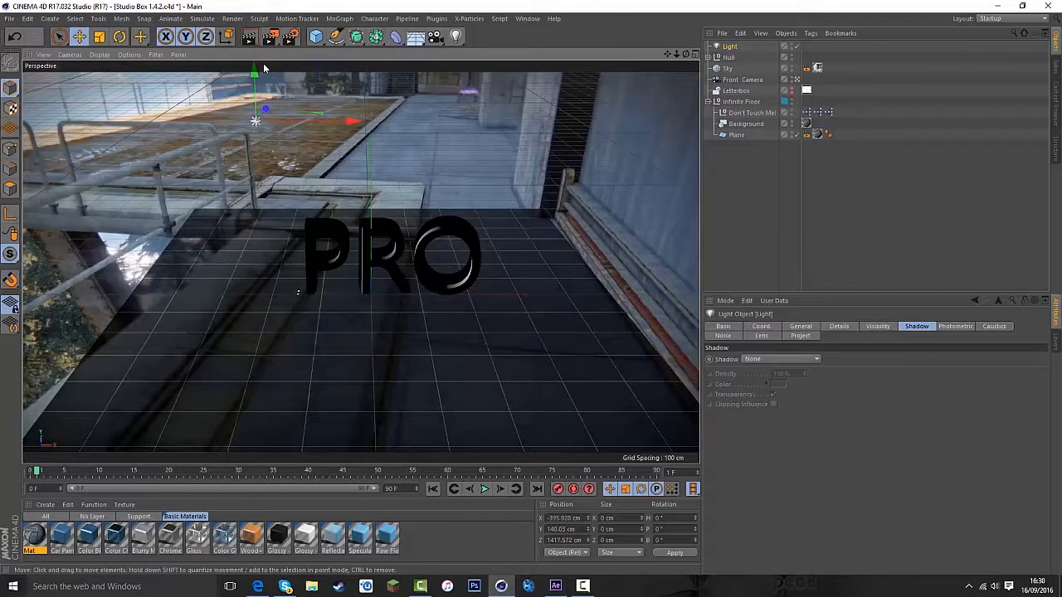
{"action": "left_click", "coordinate": [250, 39]}
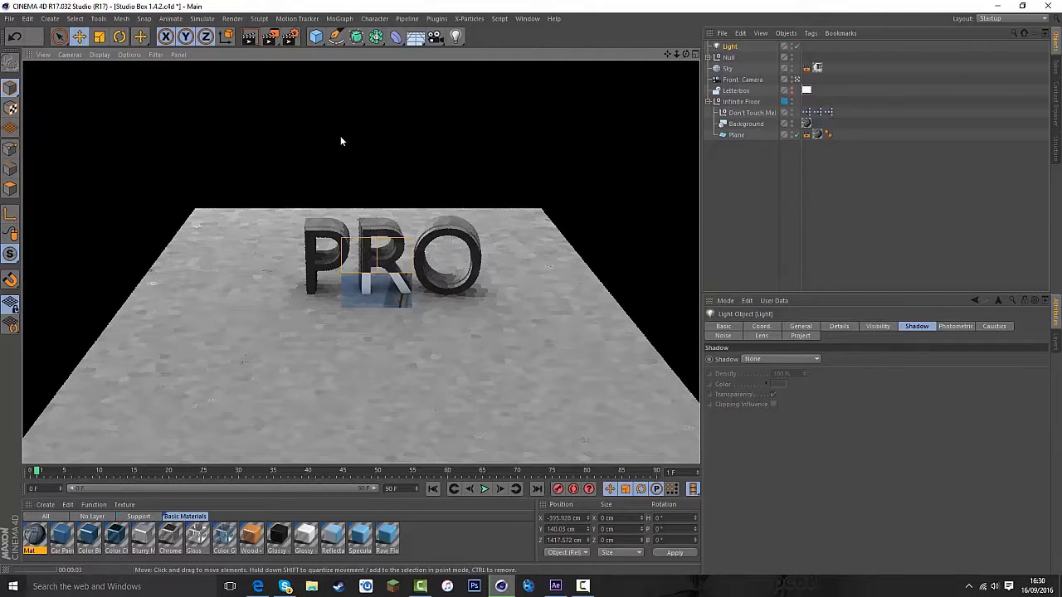
{"action": "left_click", "coordinate": [391, 291]}
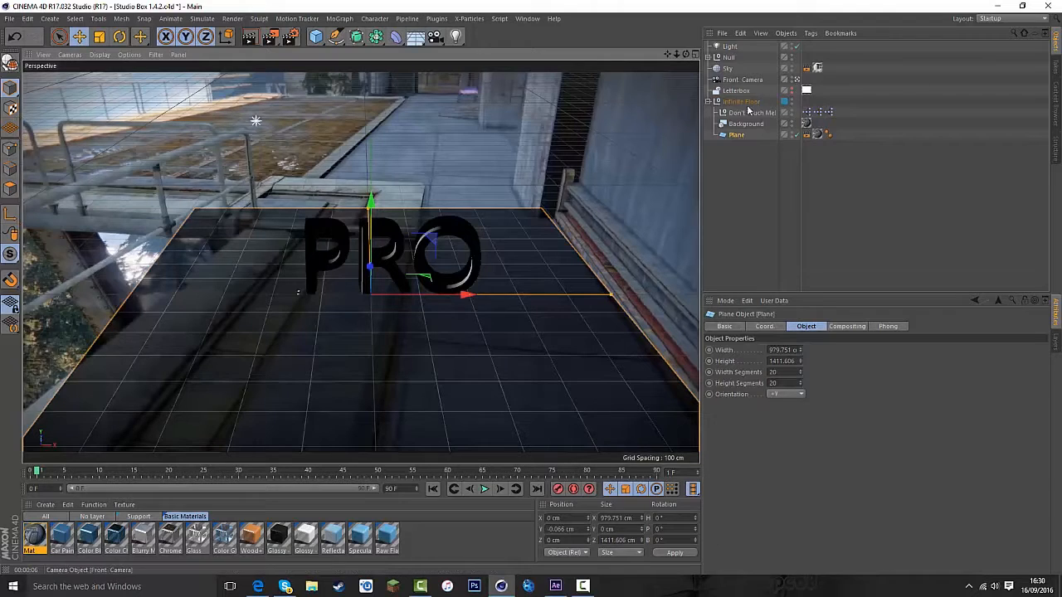
Set the light's shadow to Shadow Maps (Soft) with 85% density and test-render the view.
{"action": "left_click", "coordinate": [732, 49]}
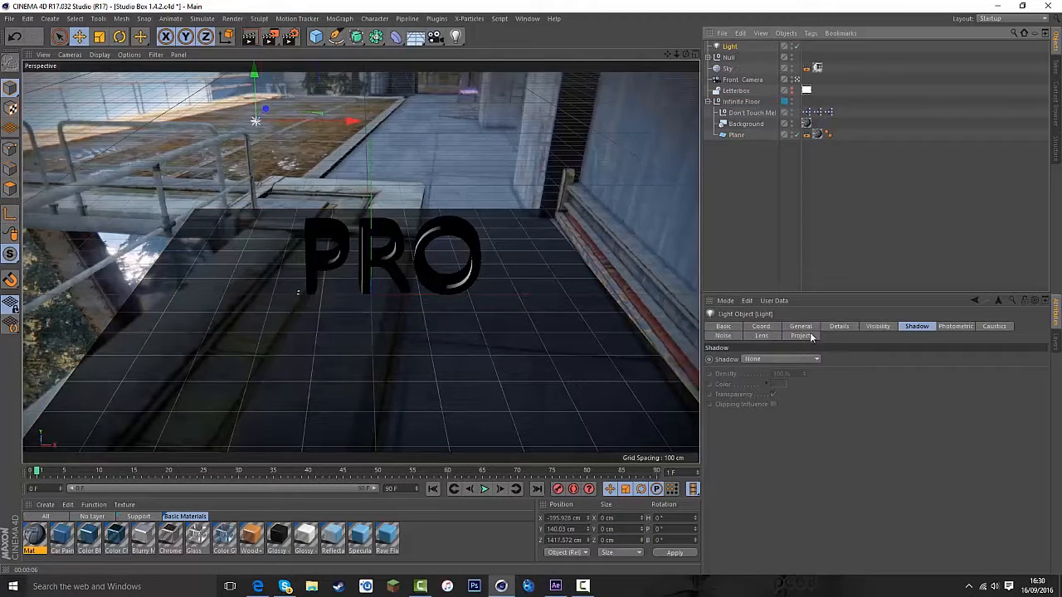
{"action": "left_click", "coordinate": [769, 358]}
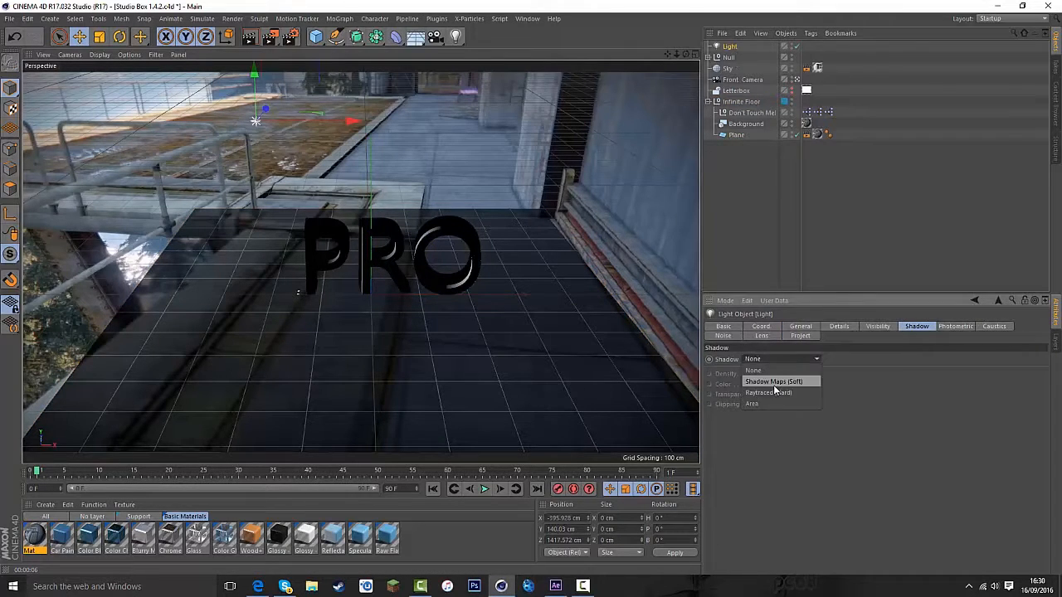
{"action": "left_click", "coordinate": [772, 371]}
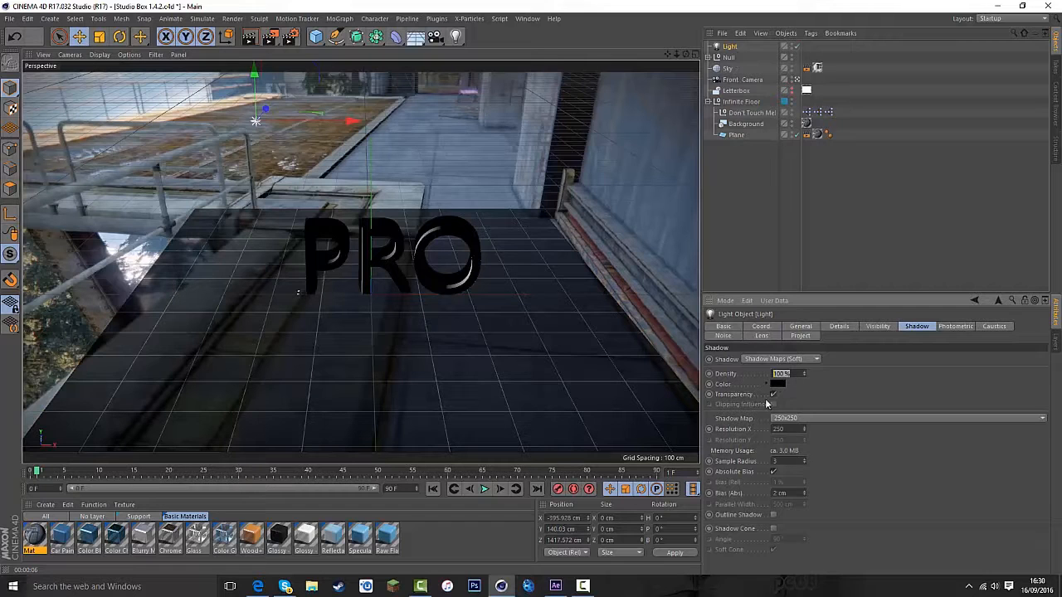
{"action": "type", "text": "85"}
{"action": "key", "text": "Return"}
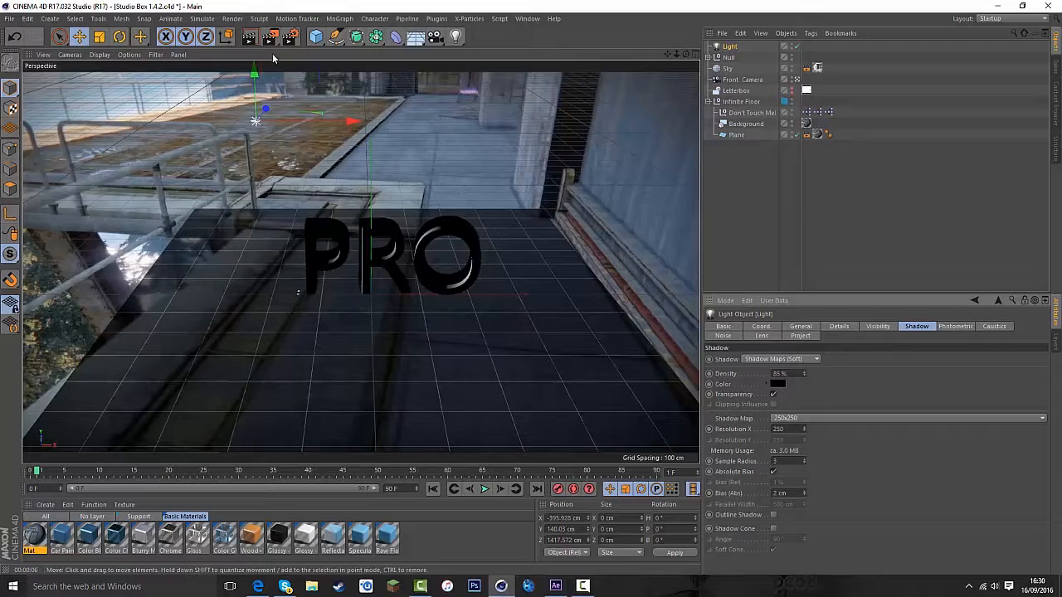
{"action": "left_click", "coordinate": [249, 37]}
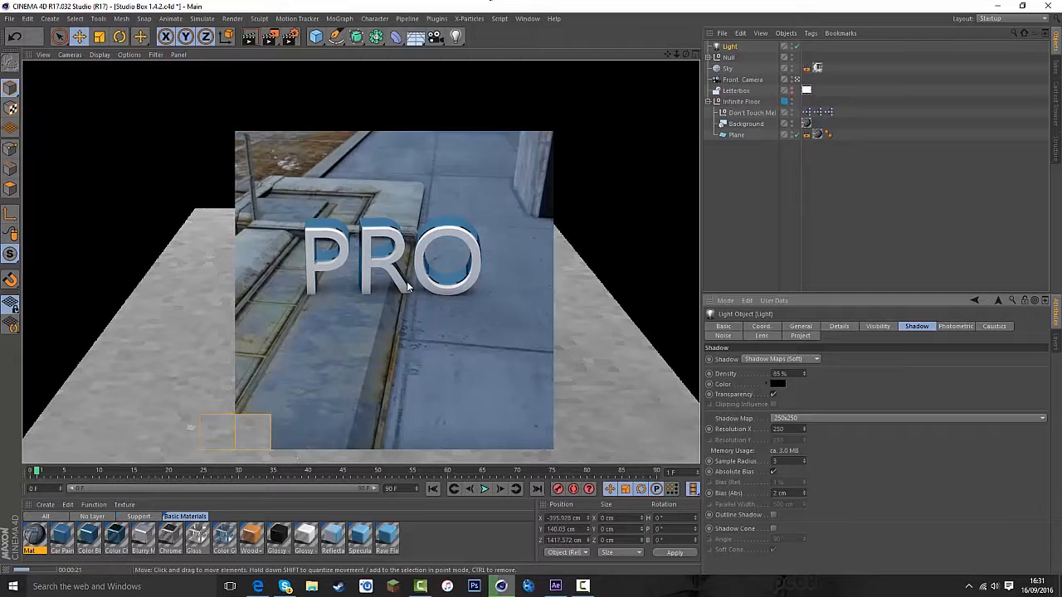
{"action": "left_click", "coordinate": [394, 320]}
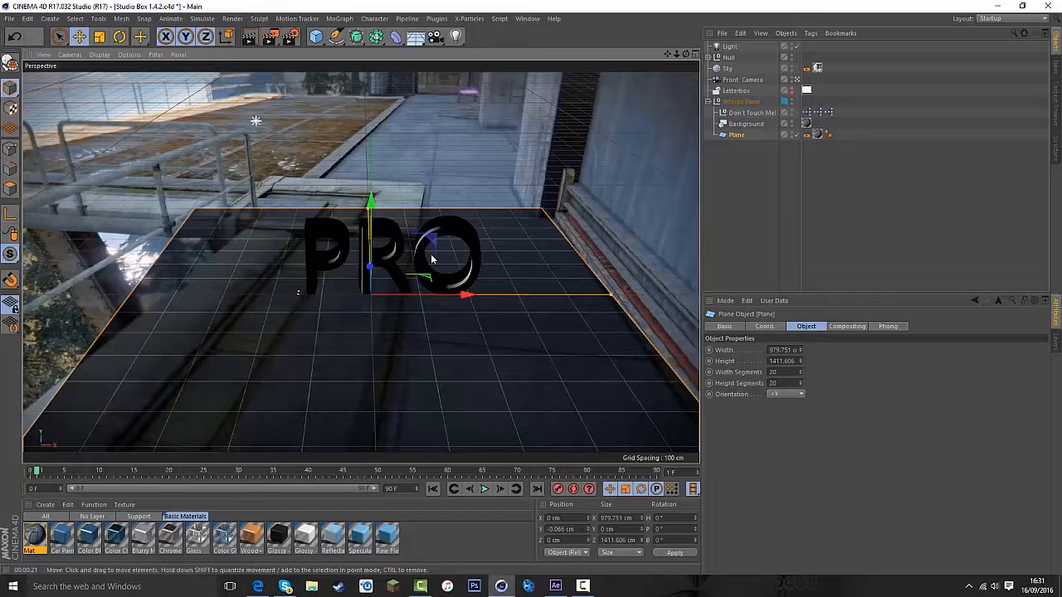
{"action": "left_click", "coordinate": [256, 122]}
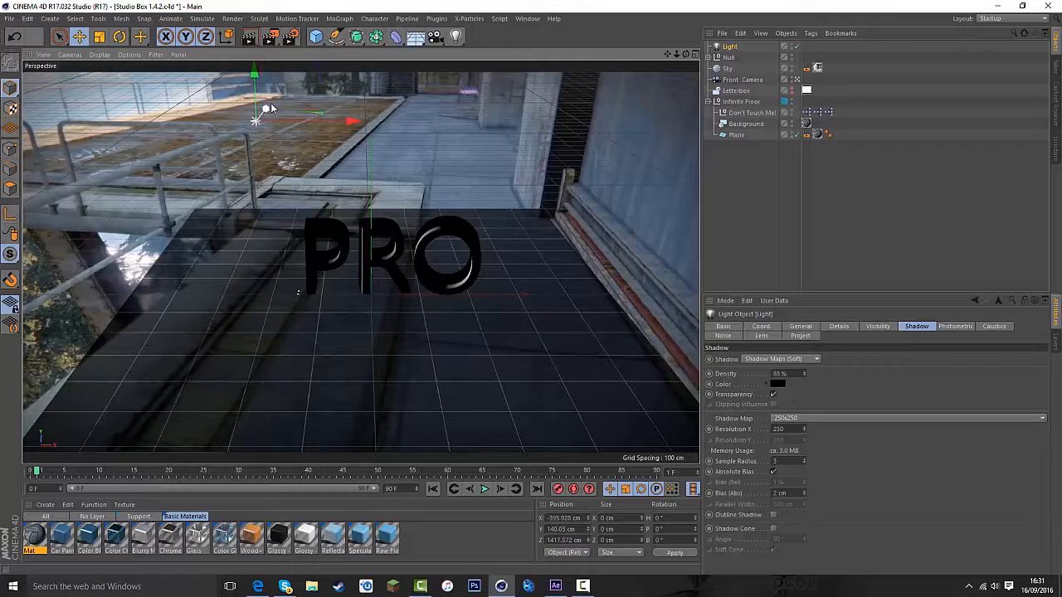
{"action": "right_click", "coordinate": [372, 100]}
{"action": "left_click", "coordinate": [641, 186]}
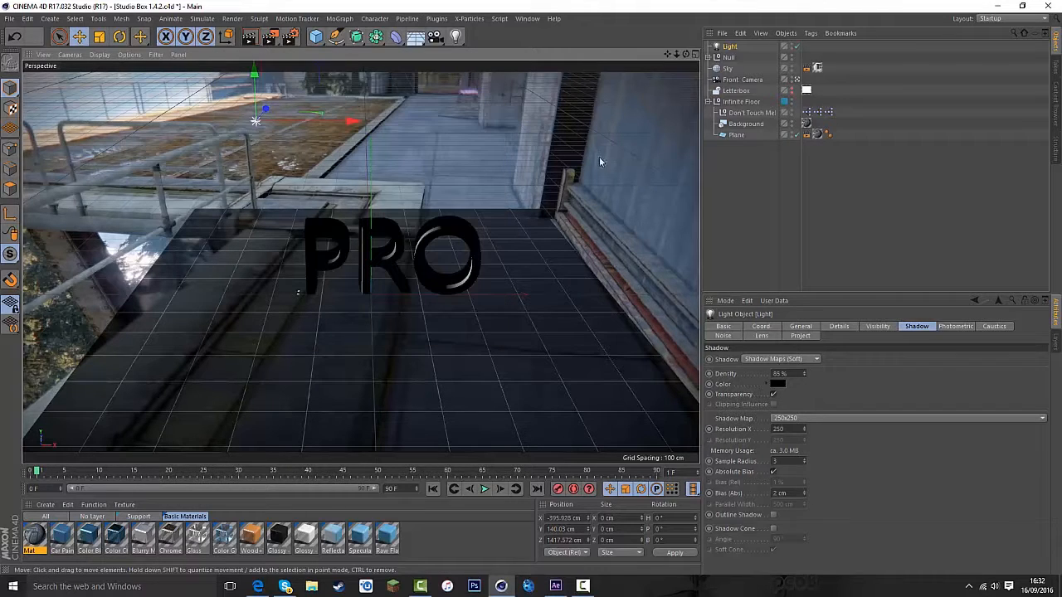